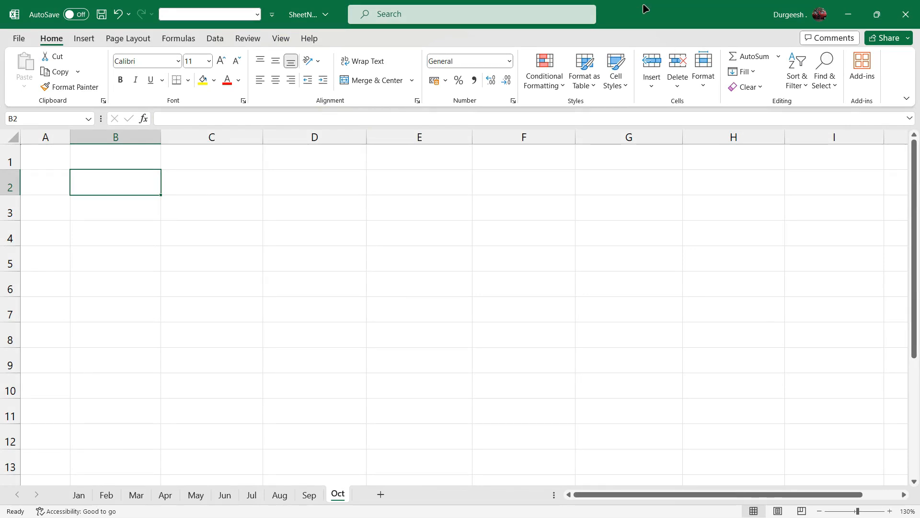
Look through the Jan to May worksheets and return to the Oct sheet
click(80, 496)
click(106, 495)
click(137, 495)
click(164, 495)
click(195, 495)
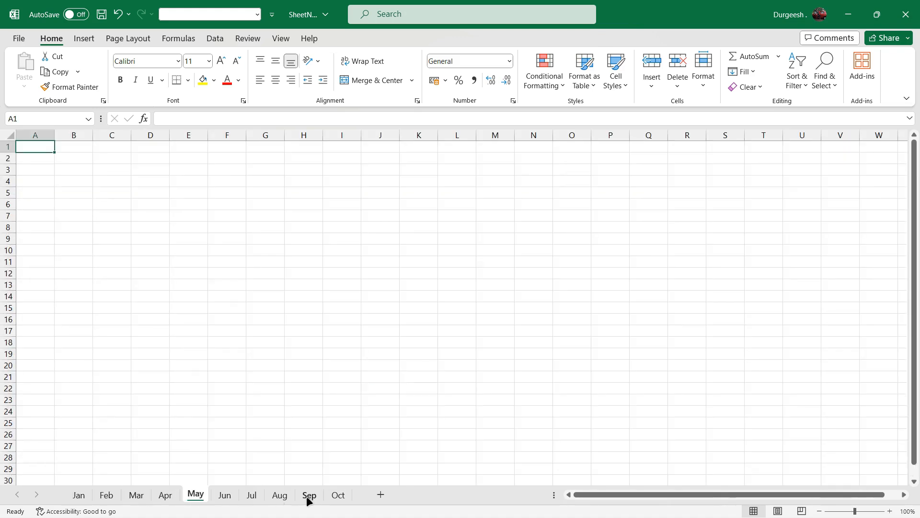
click(338, 495)
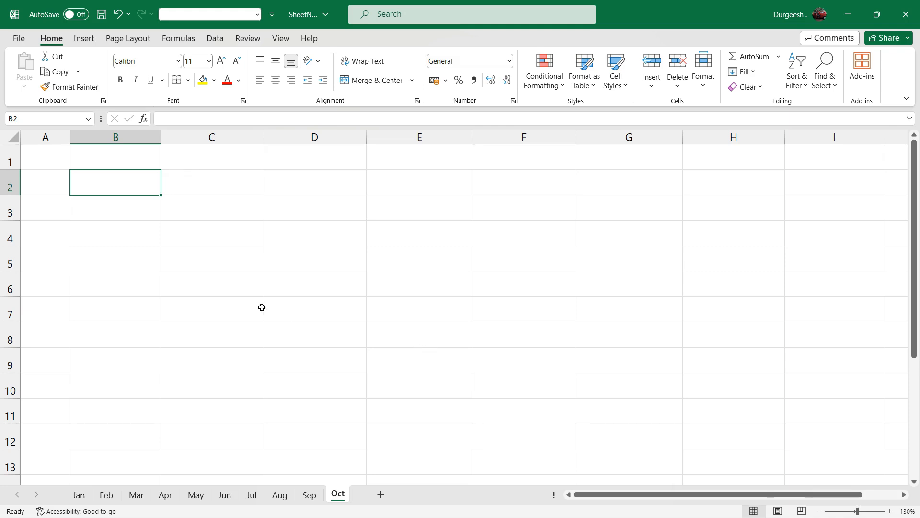
drag(131, 182, 131, 350)
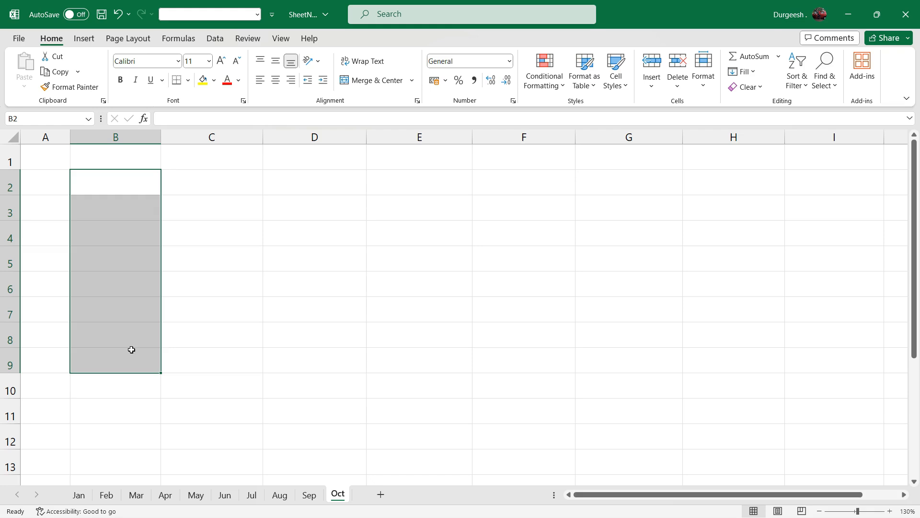
click(215, 190)
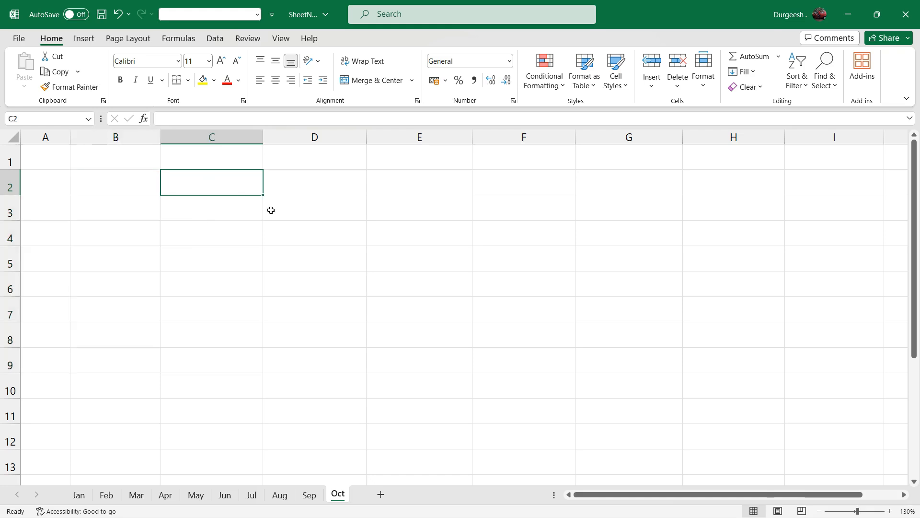
click(116, 189)
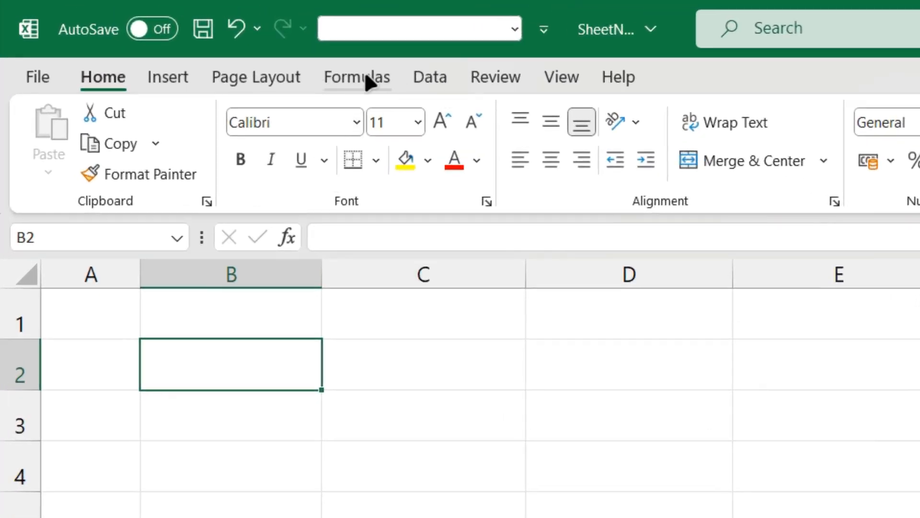
Start a new defined name called SheetNames with workbook scope
click(364, 79)
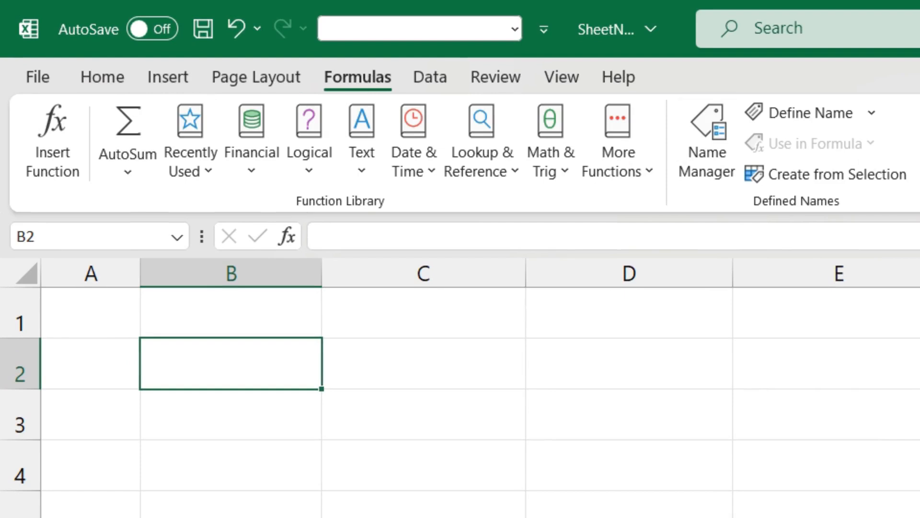
click(701, 158)
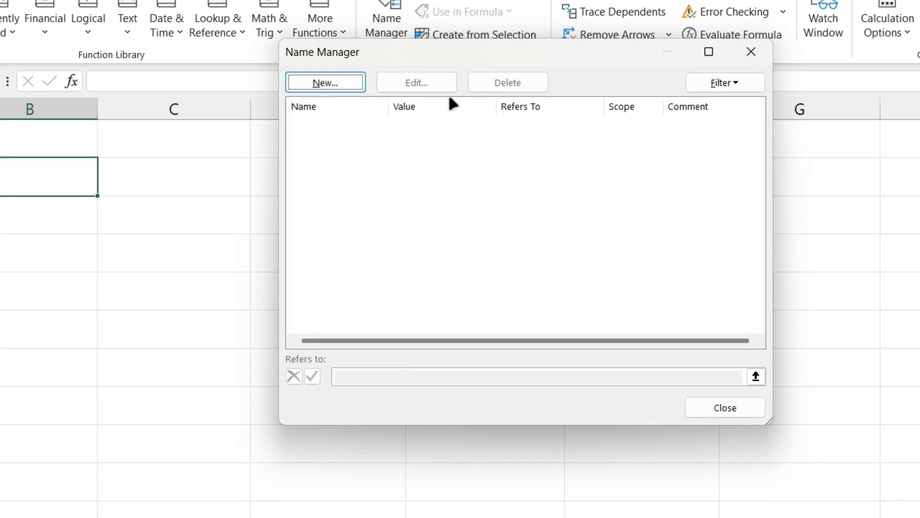
click(326, 85)
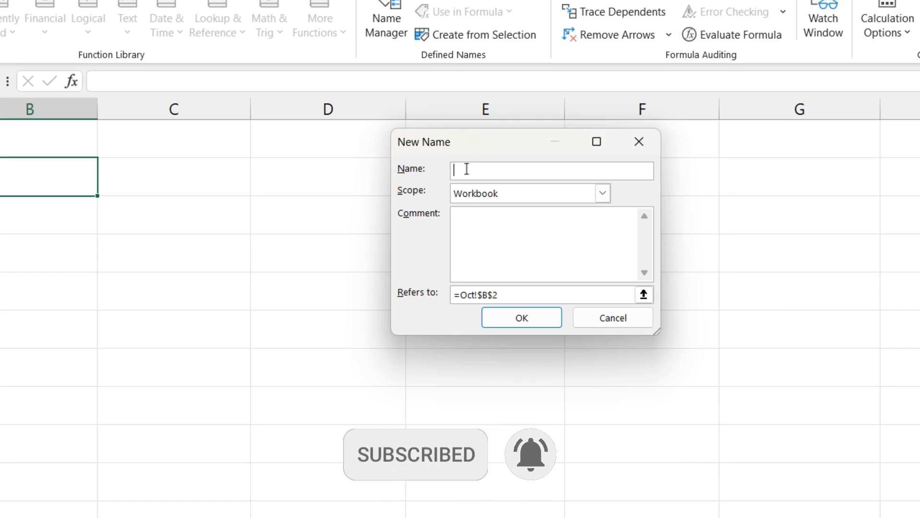
text(SheetNames)
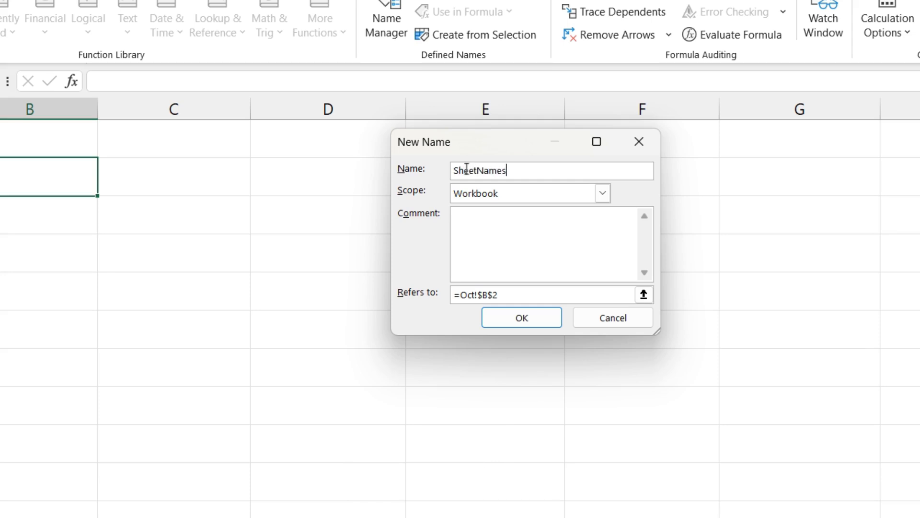
Make the SheetNames name refer to =GET.WORKBOOK(1), save it and close the Name Manager
click(499, 294)
drag(499, 295, 442, 299)
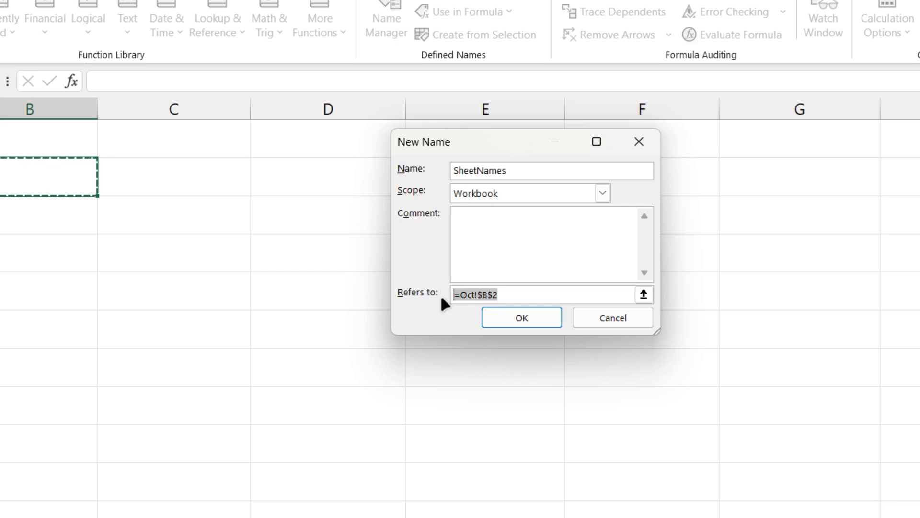
text(=)
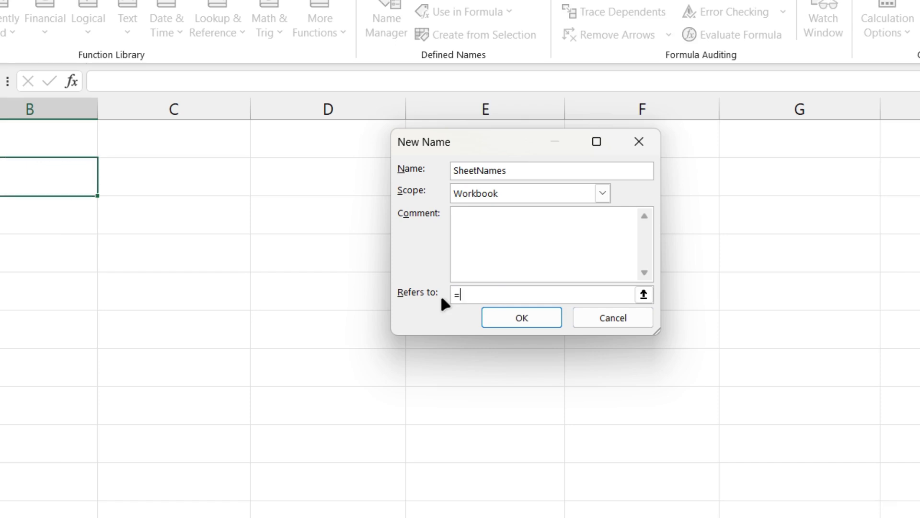
text(get.workbook(1))
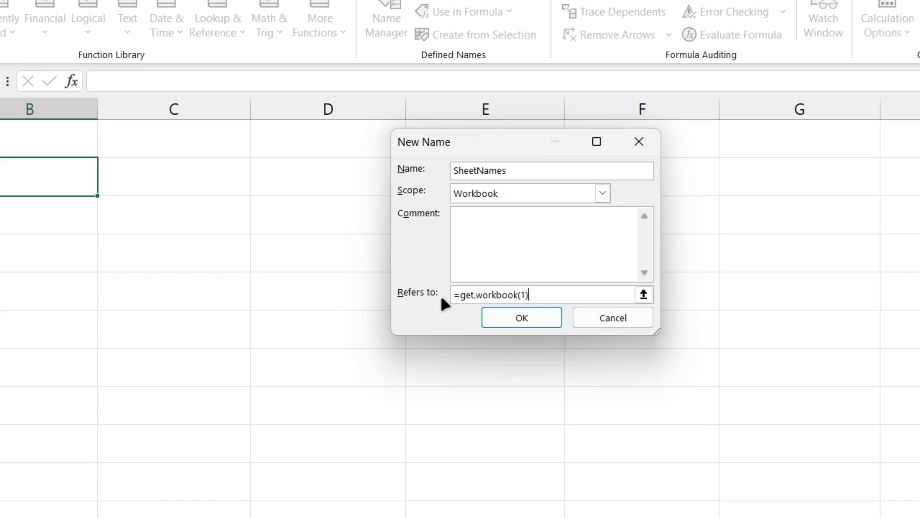
click(516, 319)
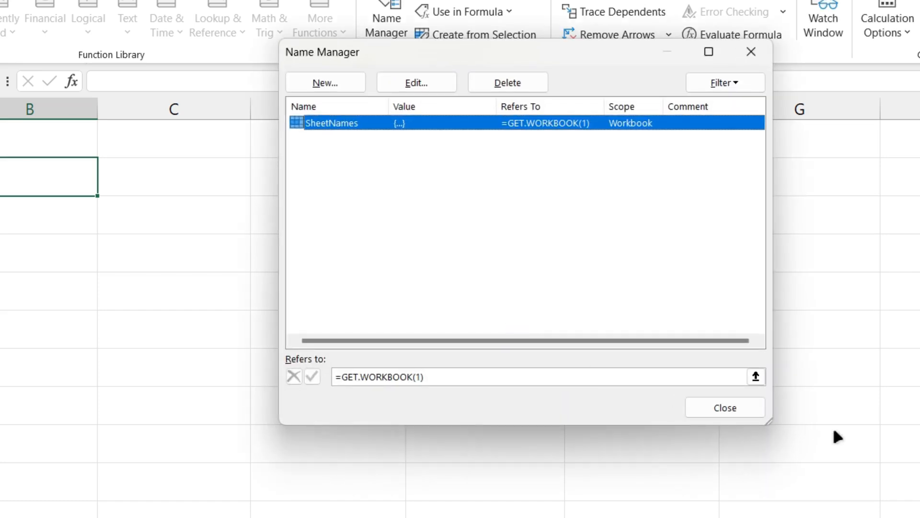
click(723, 408)
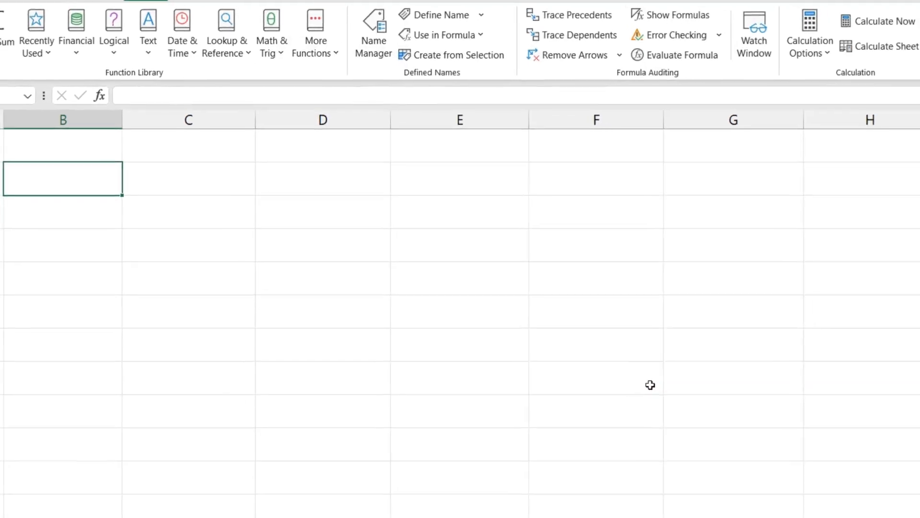
Enter the formula =SheetNames in cell B2 of the Oct sheet
click(189, 233)
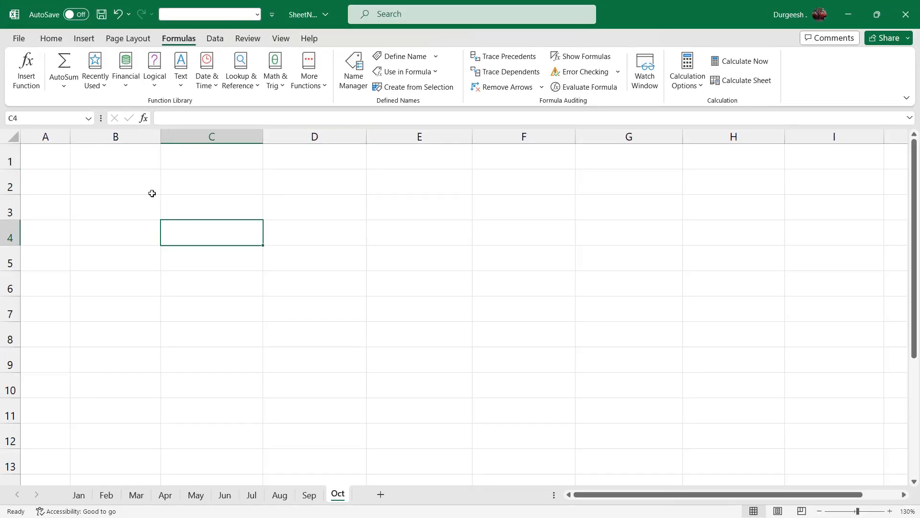
click(129, 193)
text(=she)
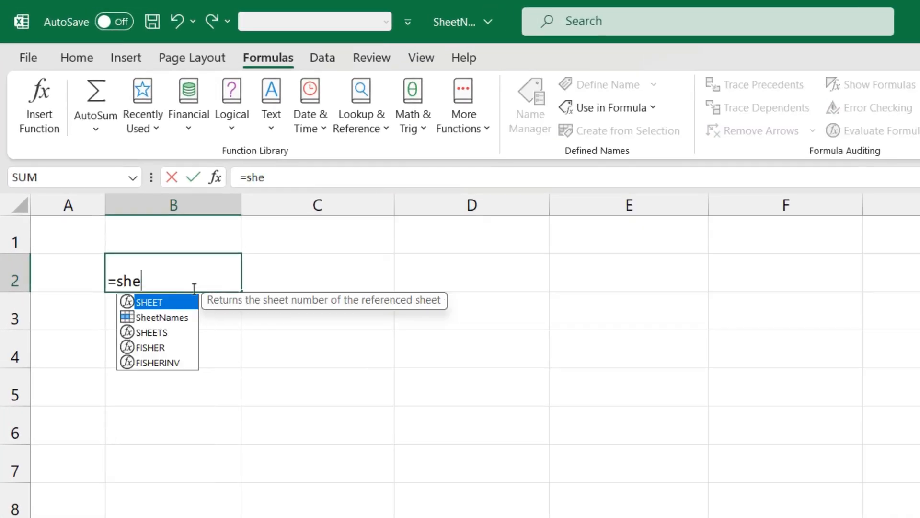
key(Down)
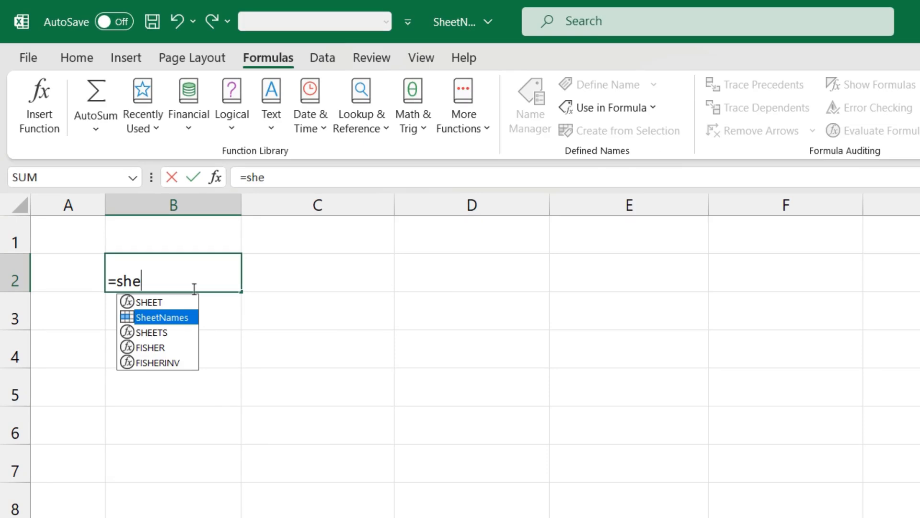
key(Tab)
key(Return)
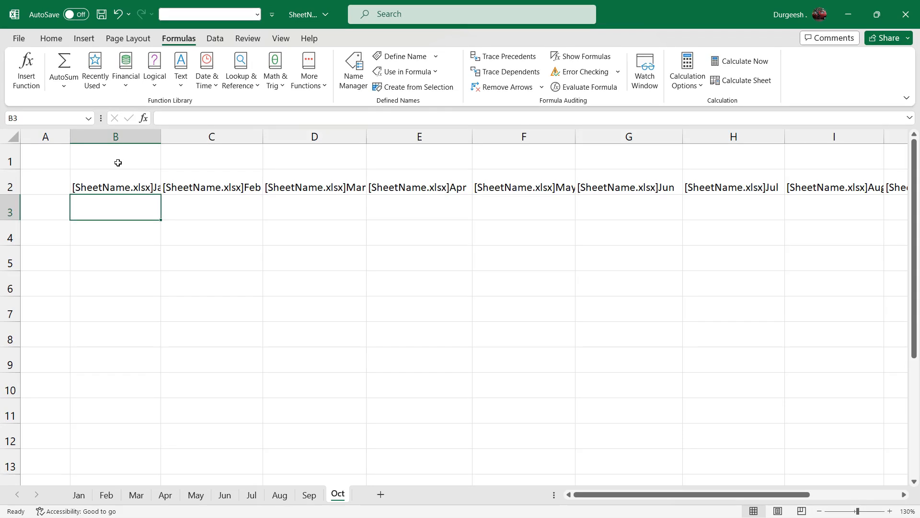
Autofit the widths of columns B to K to the spilled sheet names
click(108, 185)
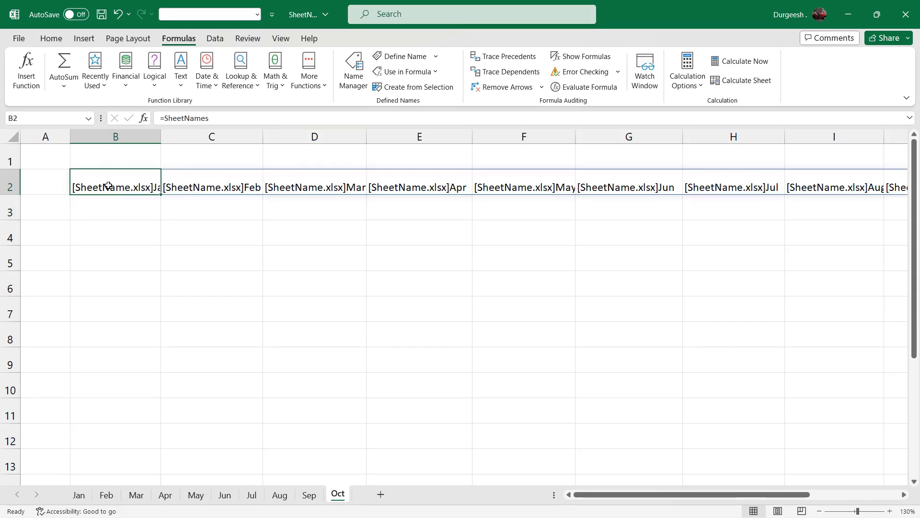
drag(110, 137, 738, 139)
double_click(642, 138)
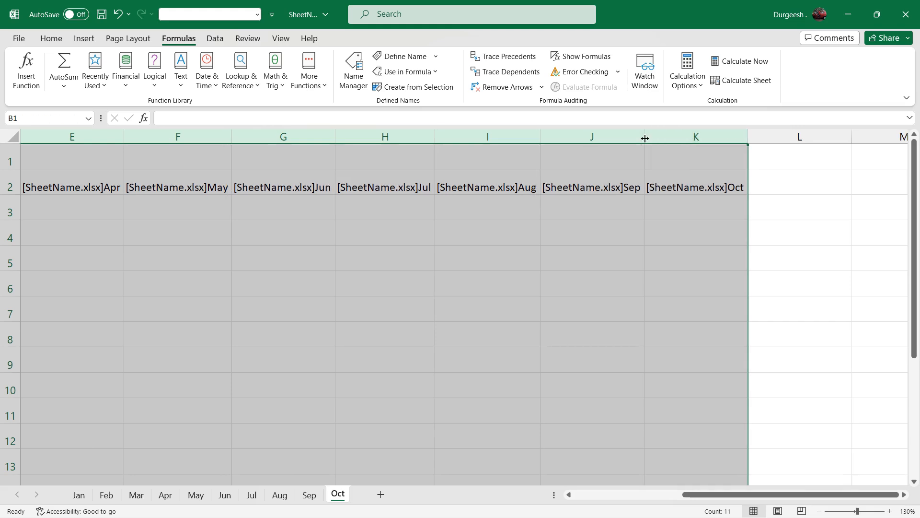
click(647, 304)
drag(719, 495, 607, 500)
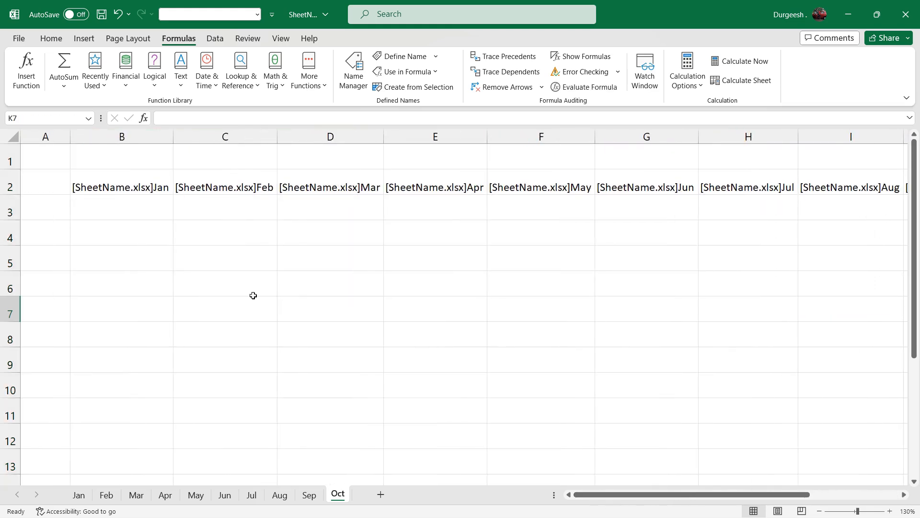
Copy the spilled sheet names in row 2 and paste them as values starting at B4
click(117, 221)
click(95, 190)
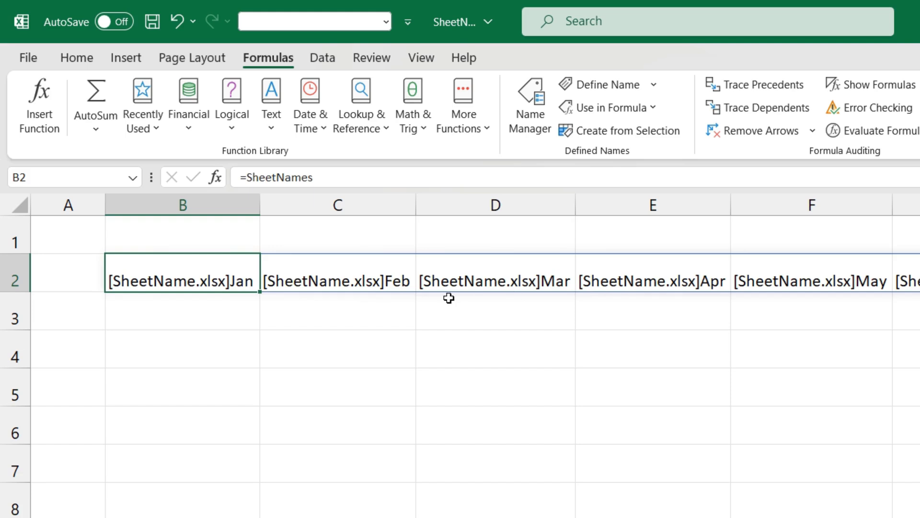
key(ctrl+shift+Right)
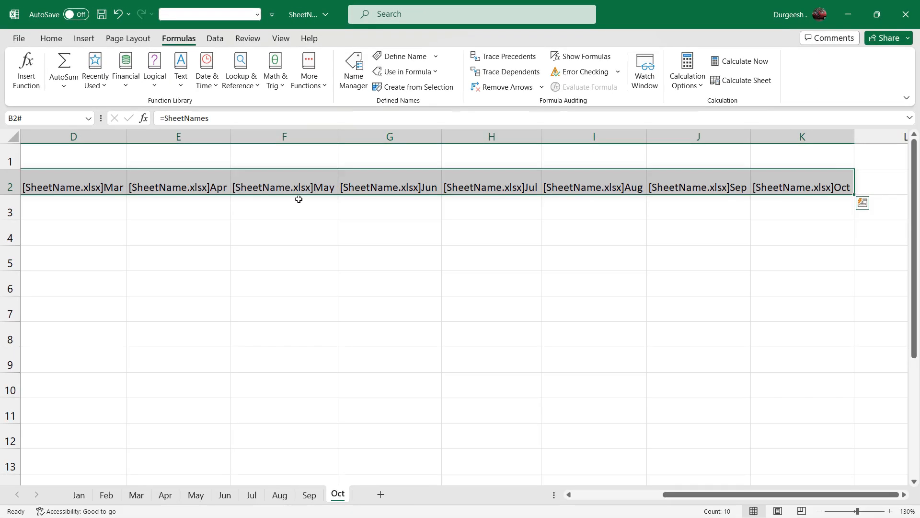
key(ctrl+c)
drag(669, 495, 579, 500)
right_click(97, 239)
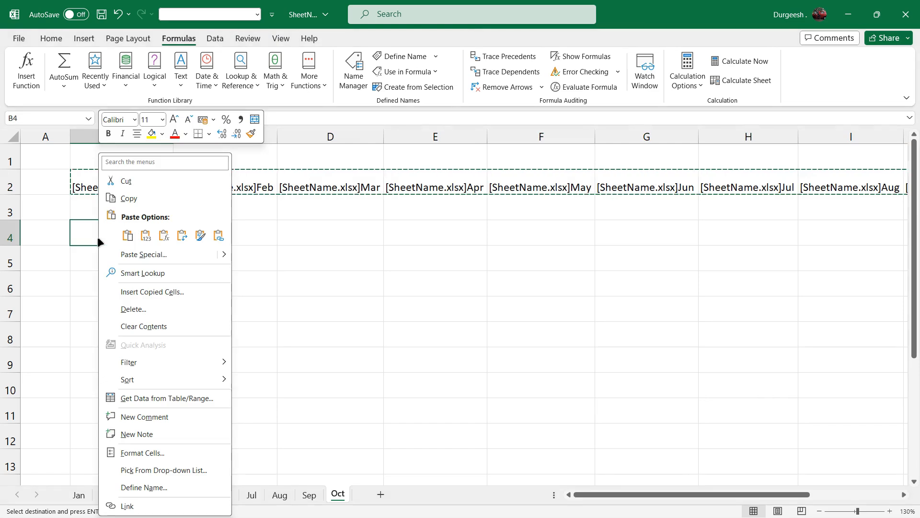
click(145, 235)
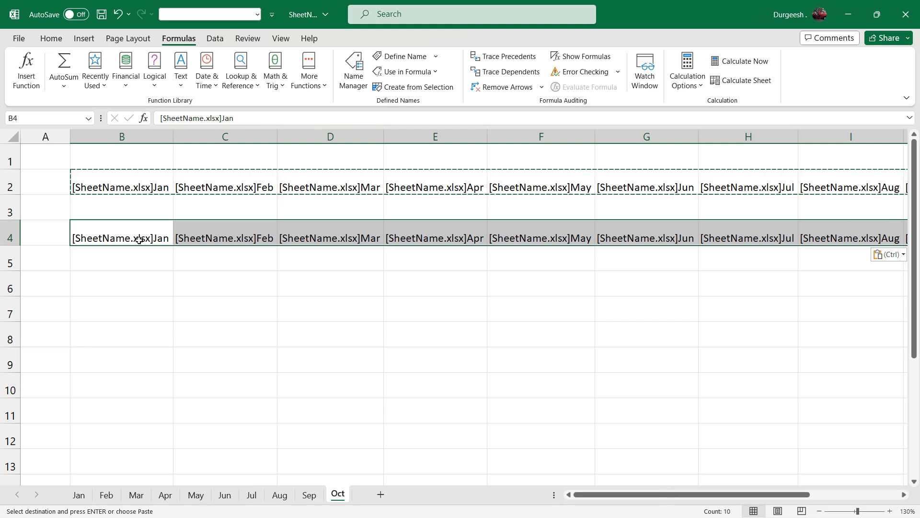
key(ctrl)
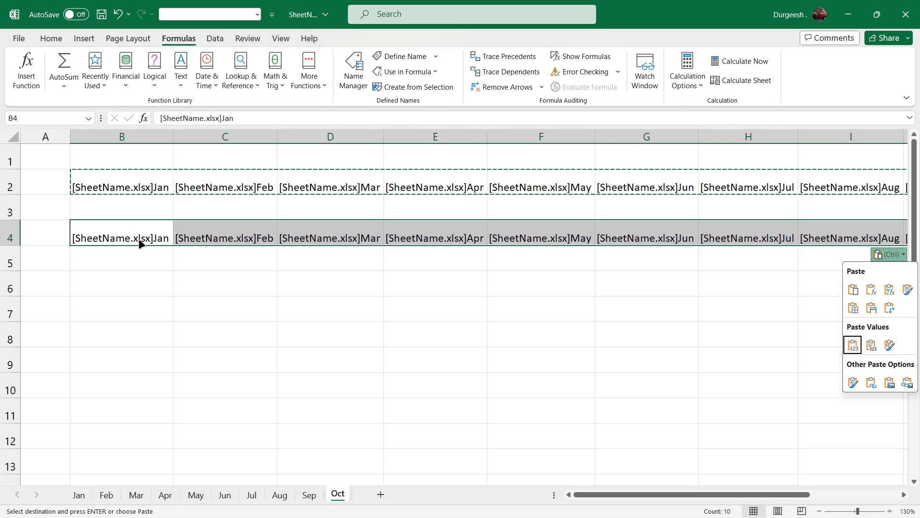
key(Escape)
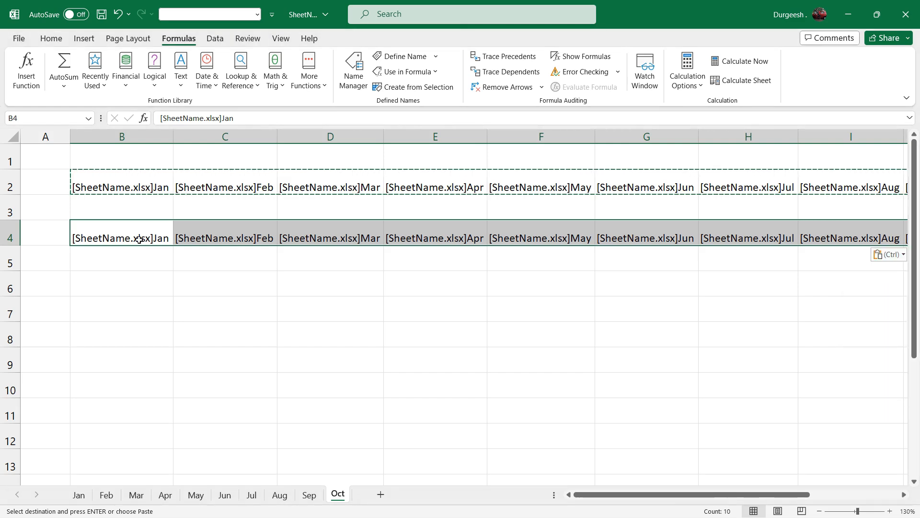
key(ctrl+f)
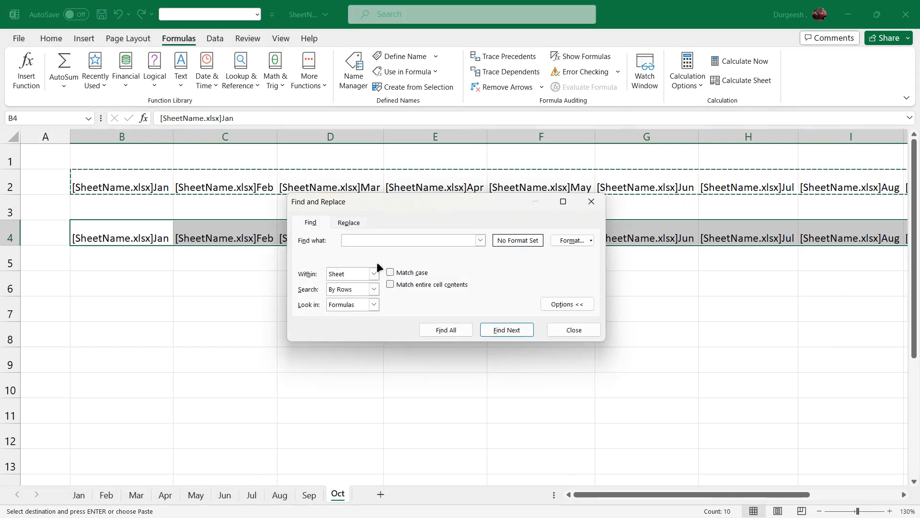
click(591, 201)
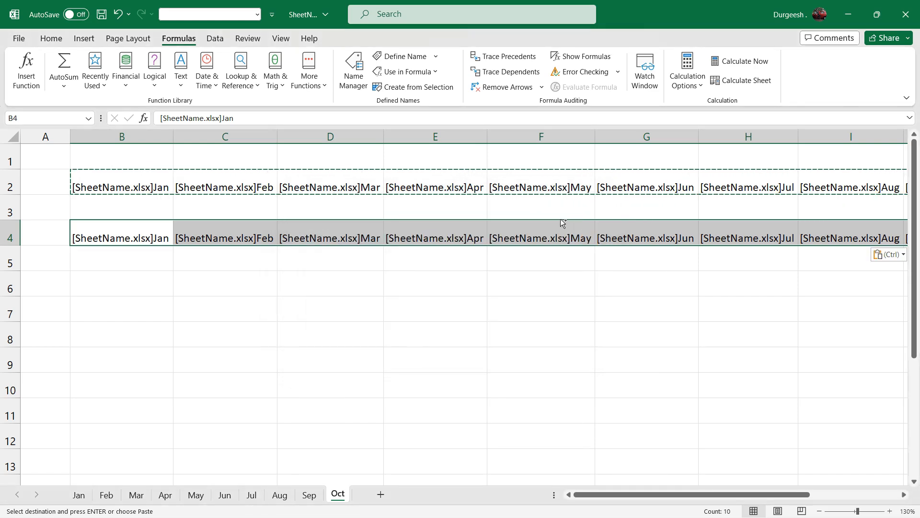
key(ctrl+h)
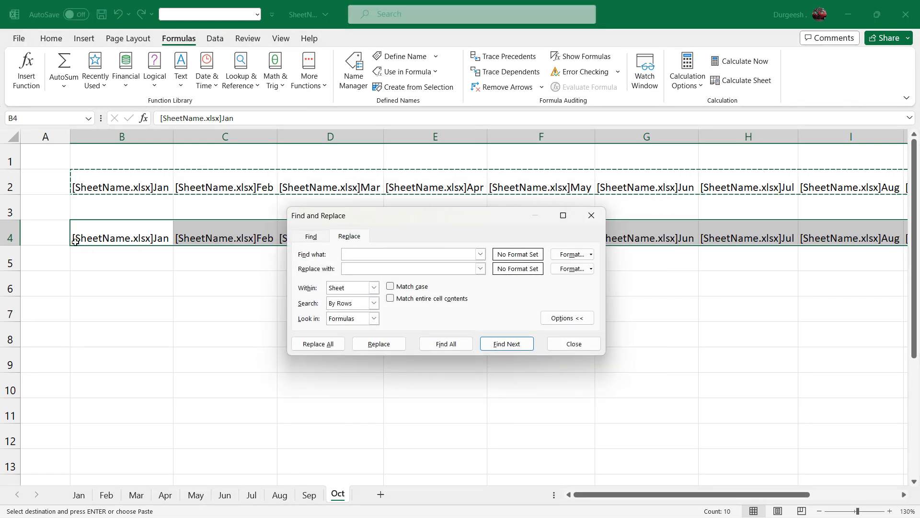
click(350, 267)
click(583, 344)
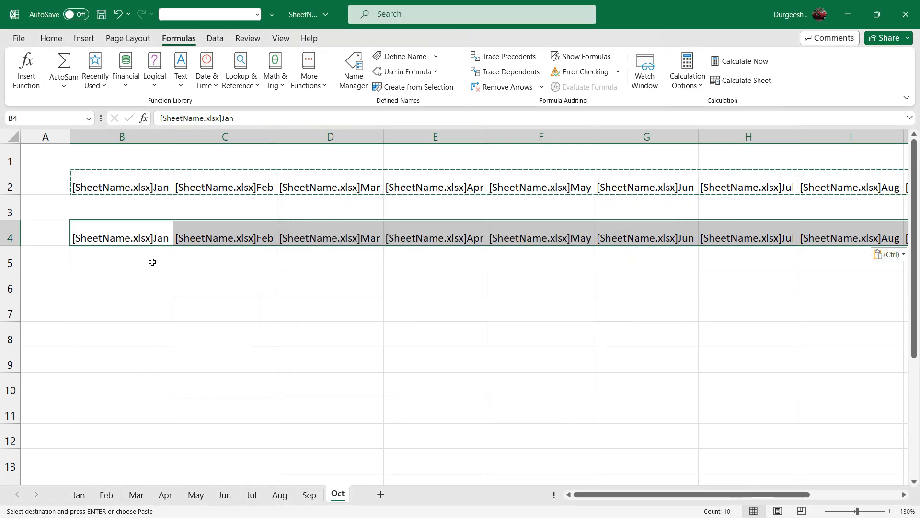
Clear the pasted sheet-name values from row 4
click(4, 237)
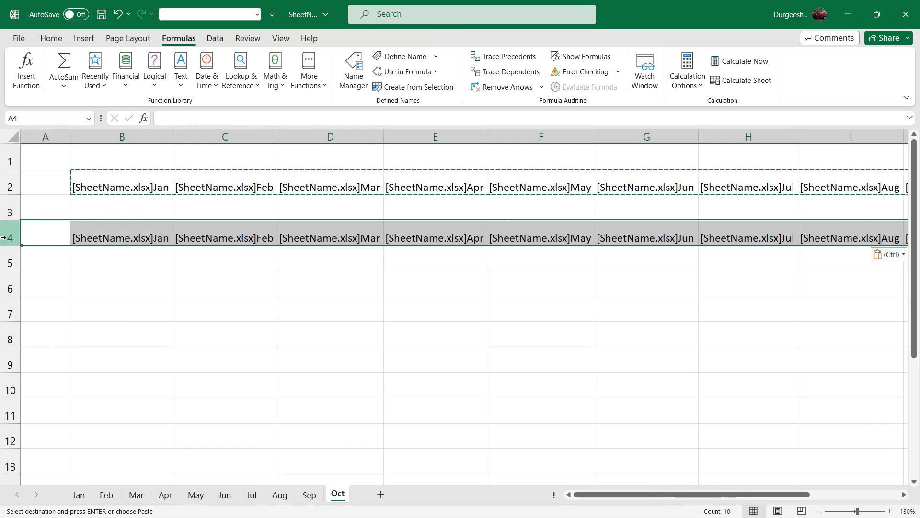
key(Delete)
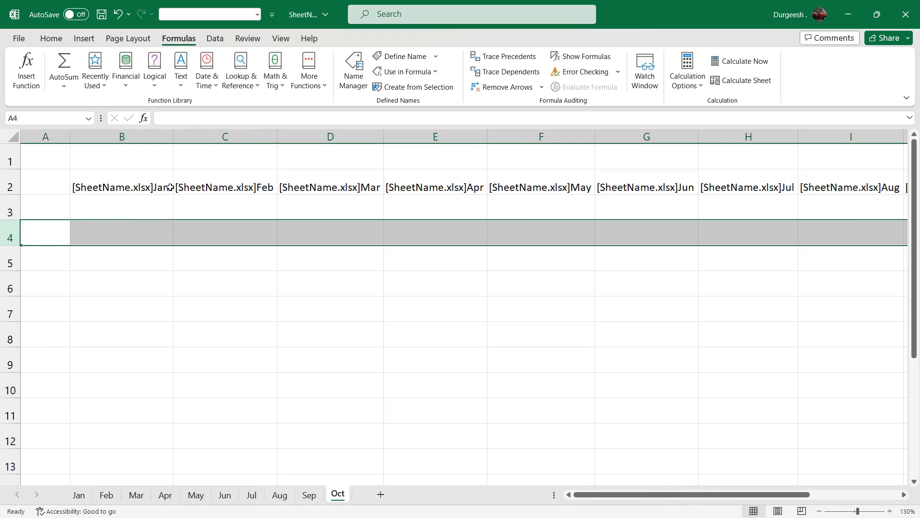
click(151, 186)
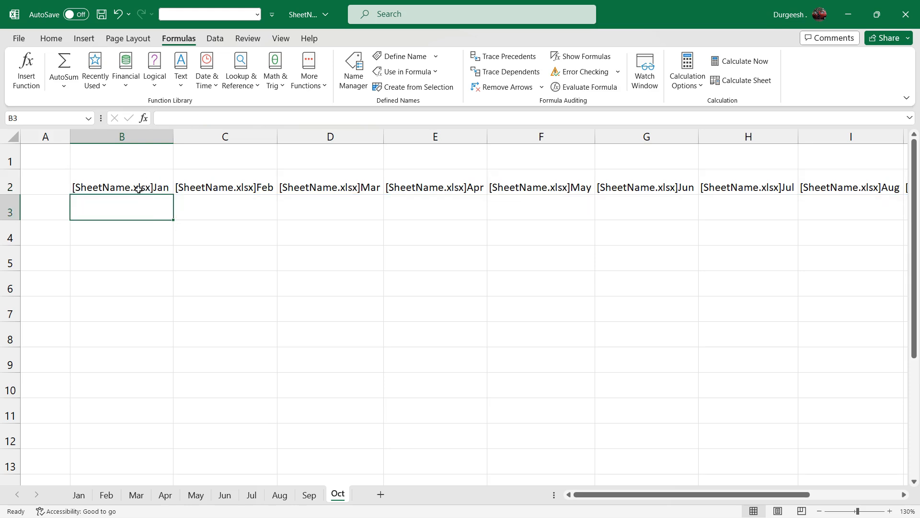
click(202, 232)
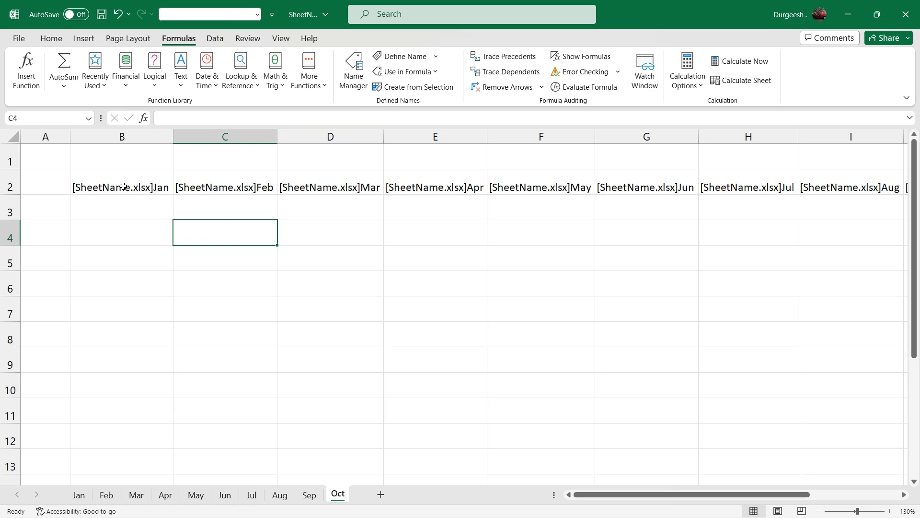
click(103, 187)
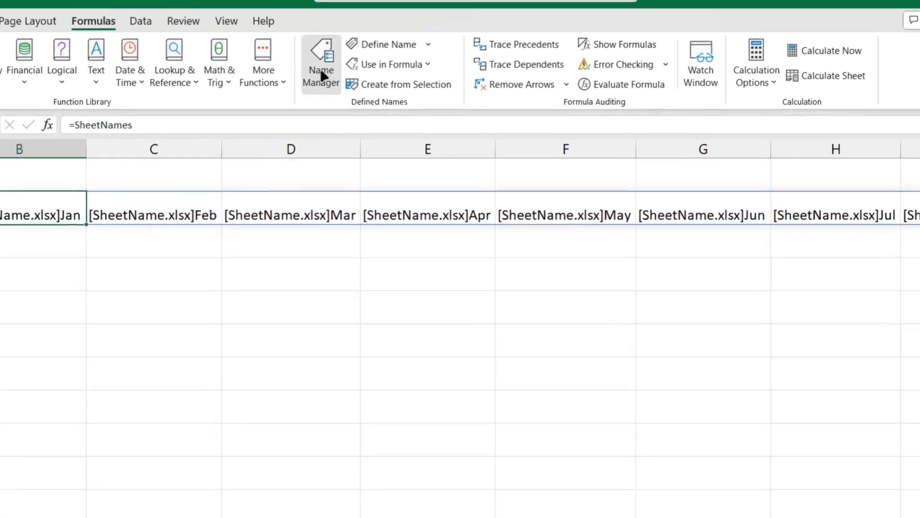
click(321, 71)
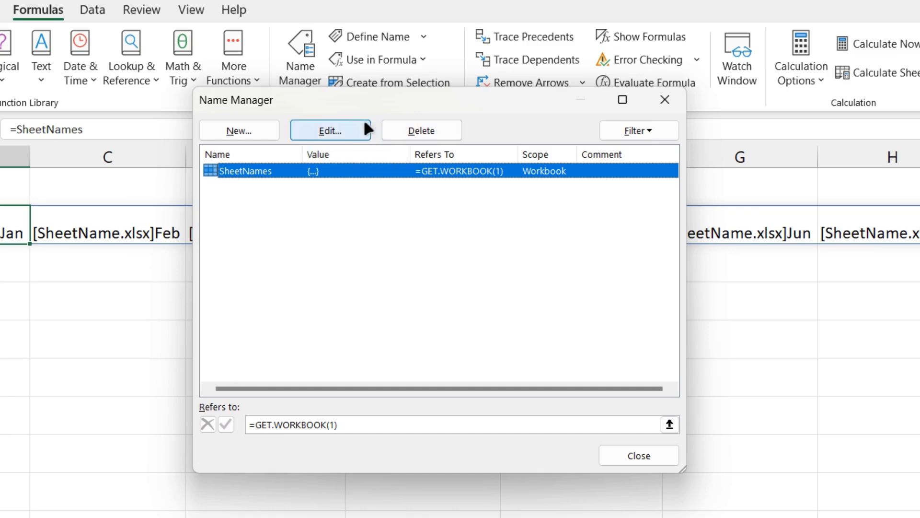
click(350, 131)
click(375, 346)
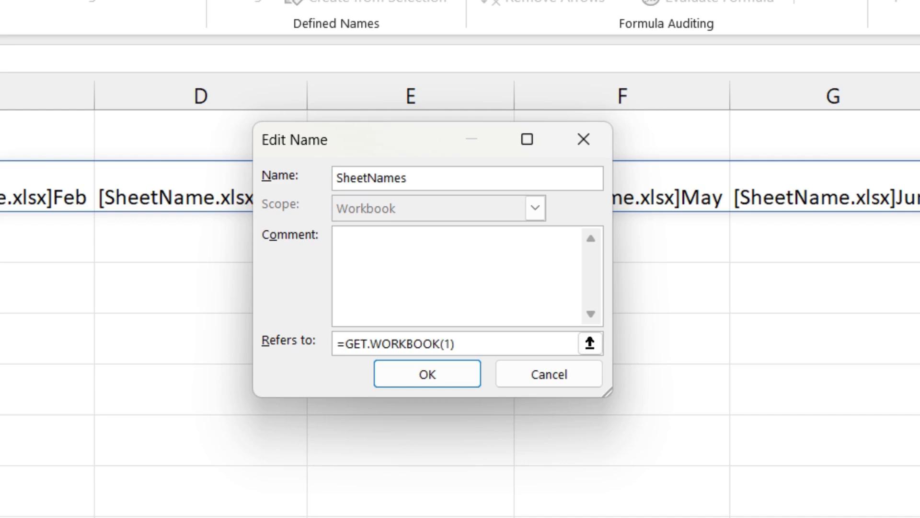
text(replace)
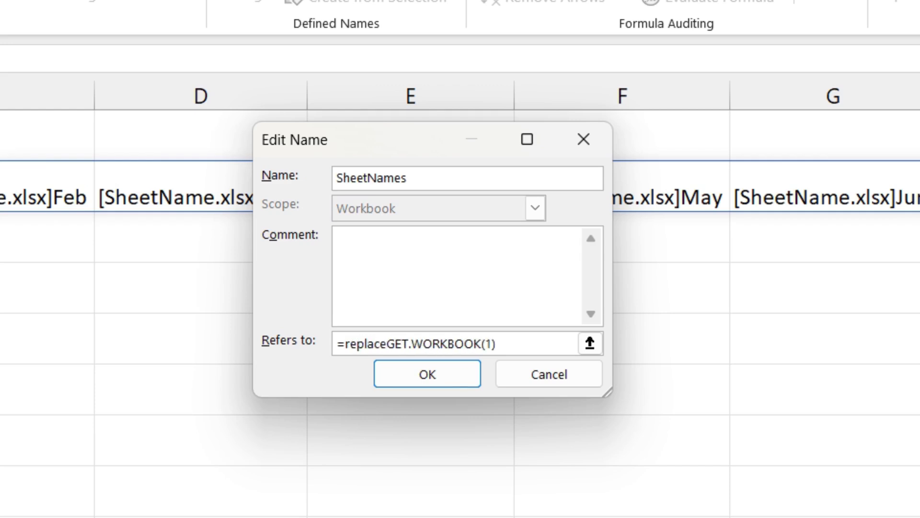
text(()
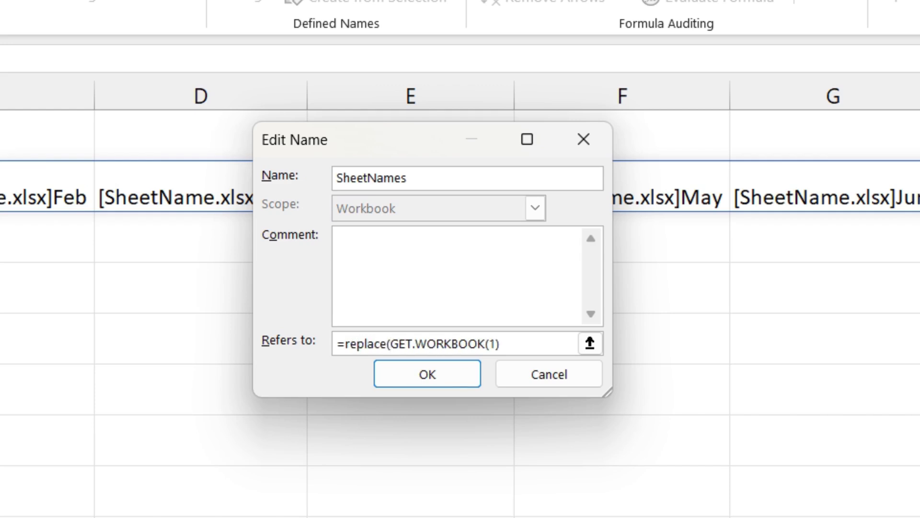
click(513, 344)
text(,)
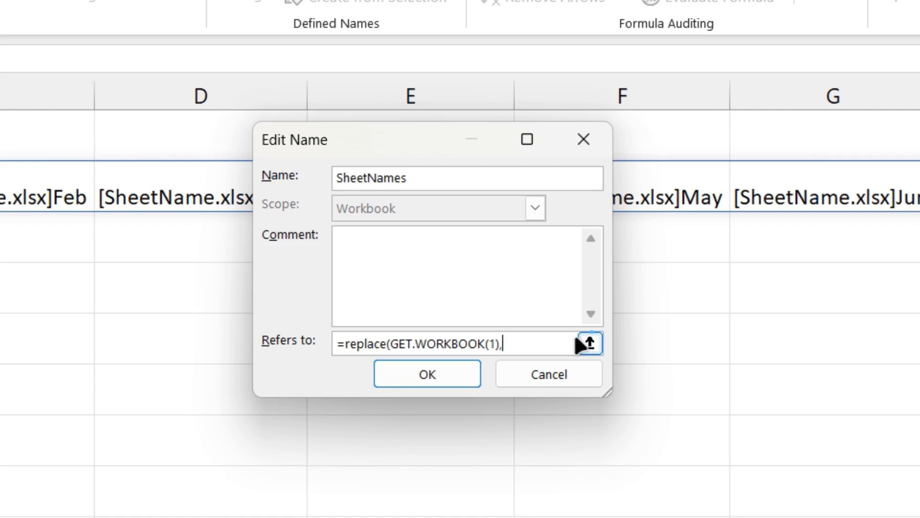
text(1)
click(537, 379)
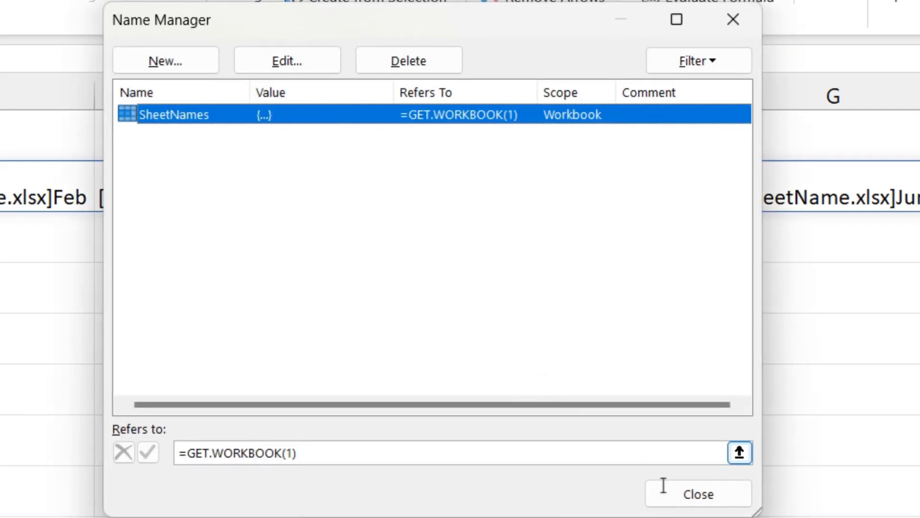
click(669, 492)
Look up the REPLACE function's arguments in cell B5 below a sample name in B4, and remove the example
text(Durgeesh)
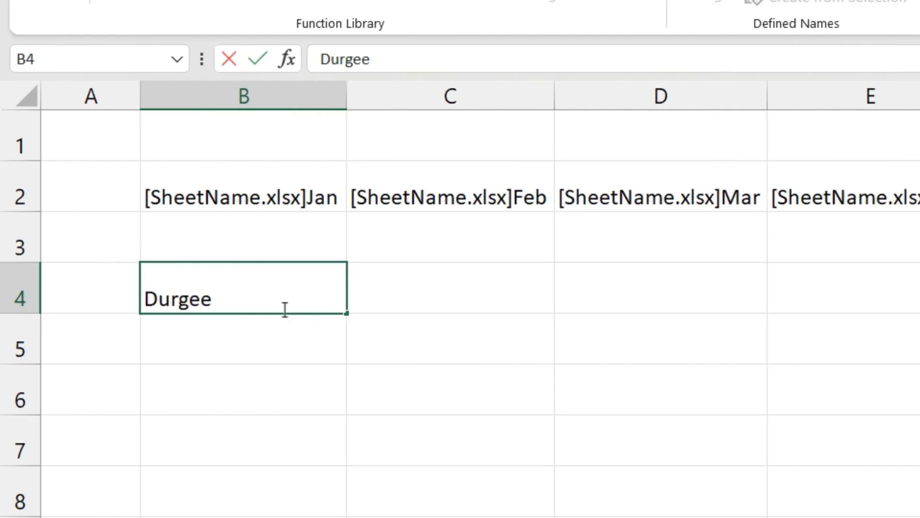
key(Return)
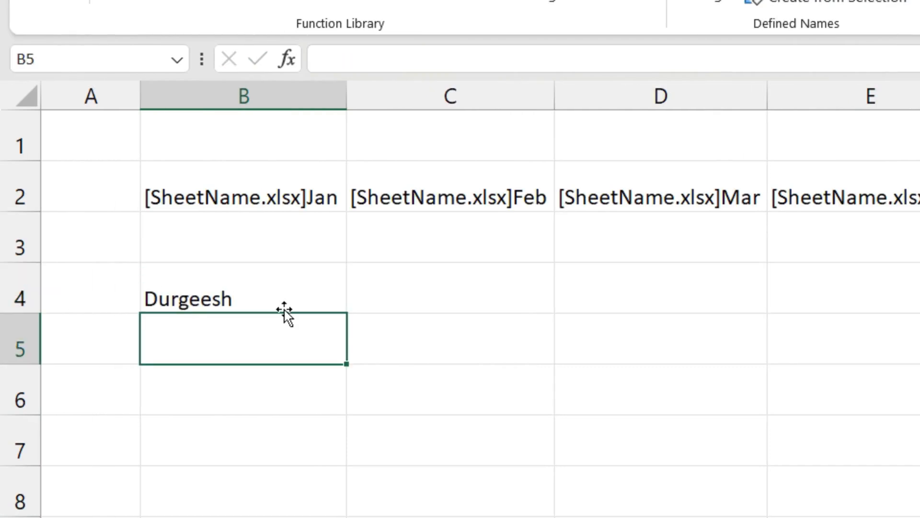
text(=re)
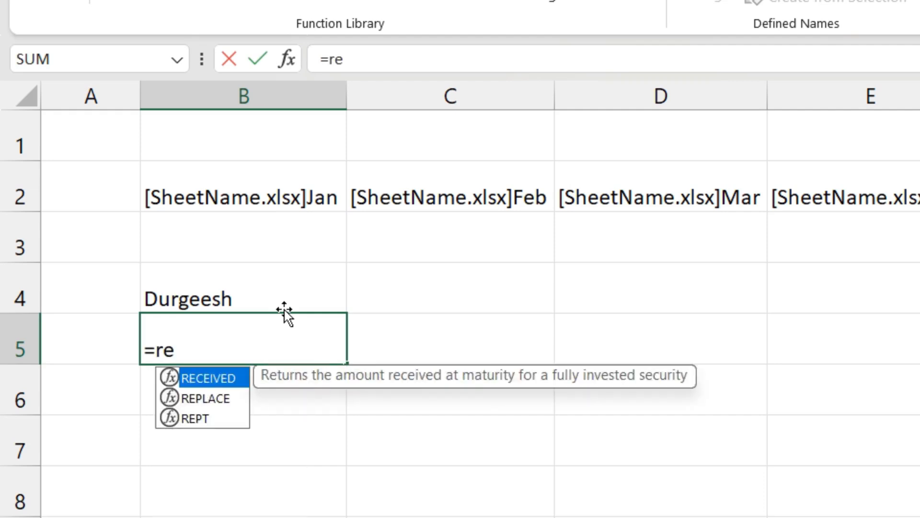
text(ap)
key(BackSpace)
key(BackSpace)
key(Down)
key(Tab)
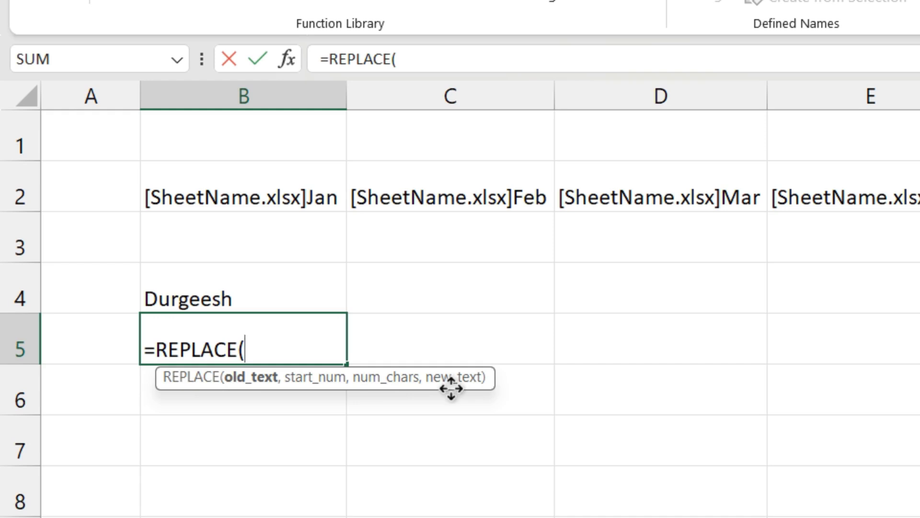
key(Escape)
click(273, 305)
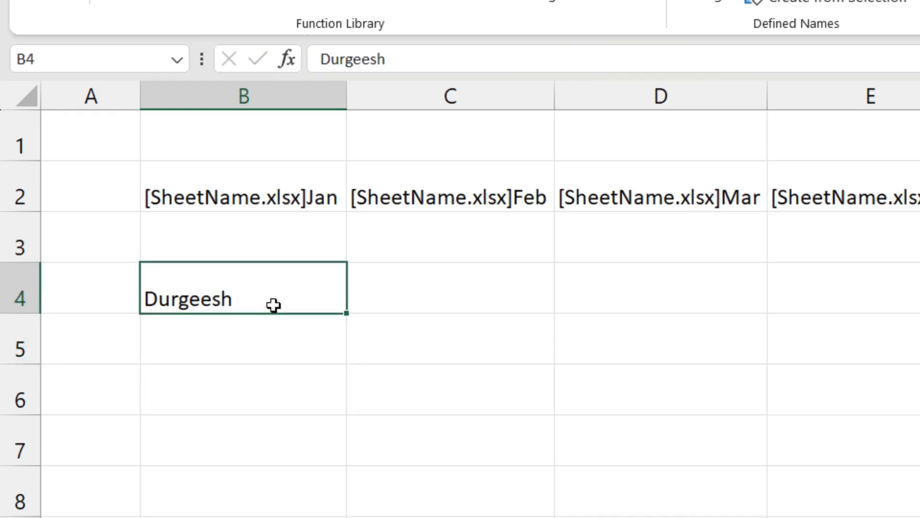
key(Delete)
Wrap the GET.WORKBOOK(1) reference of the defined name SheetNames in a replace function with start position 1
click(211, 190)
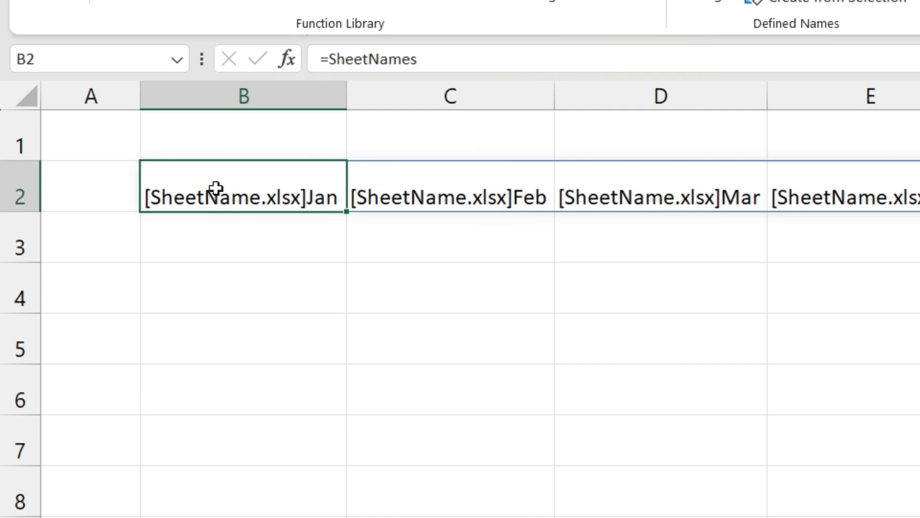
click(696, 2)
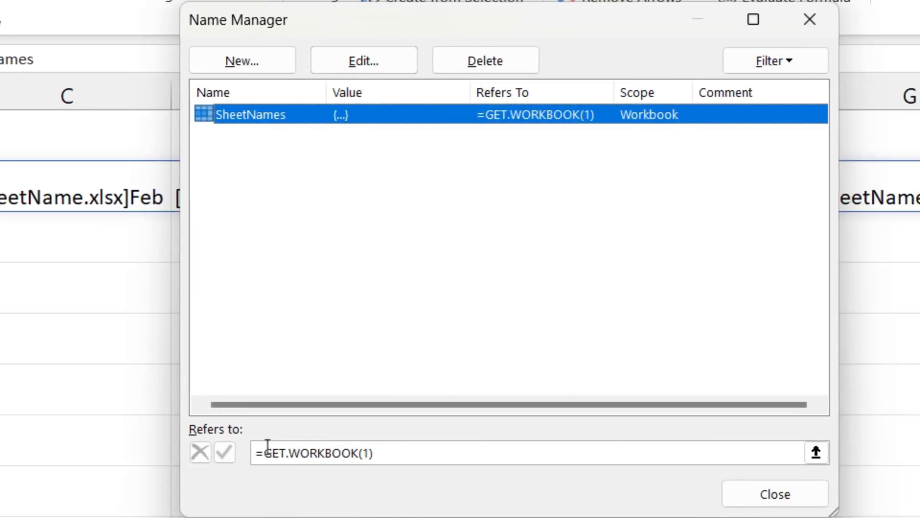
click(266, 450)
text(repl)
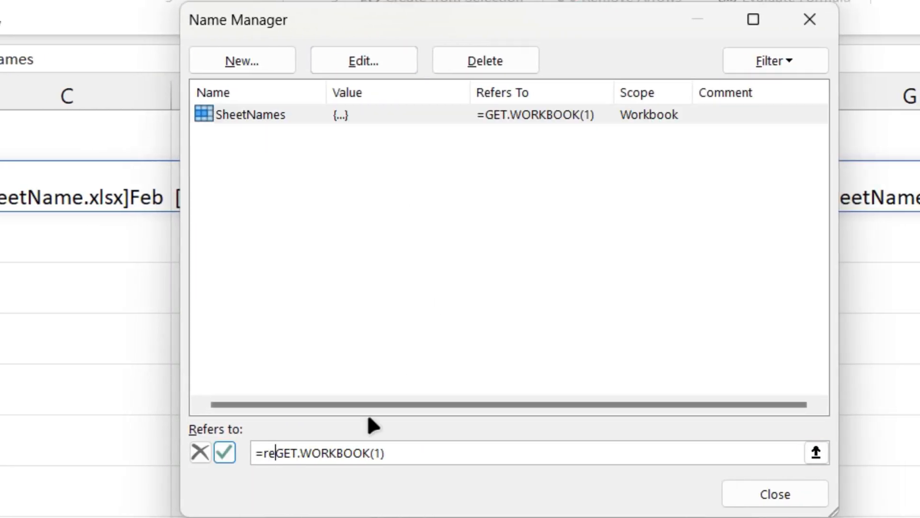
text(ace)
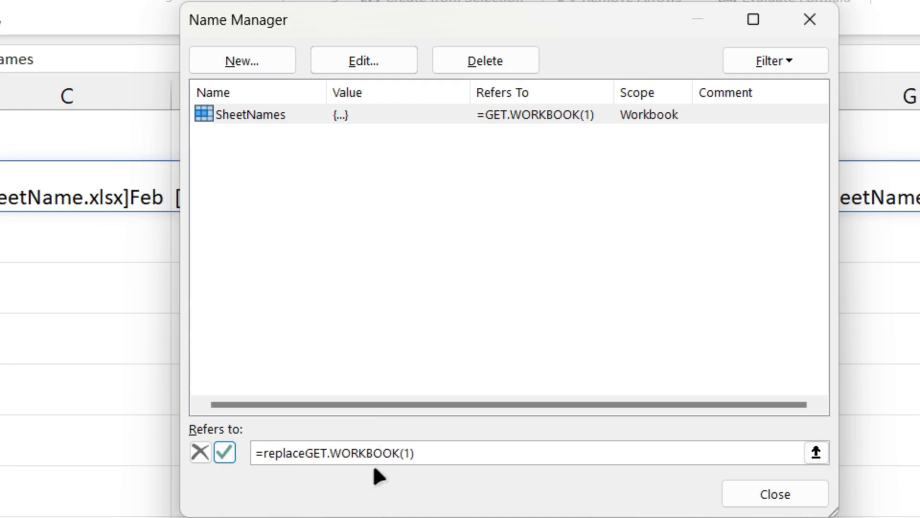
text(()
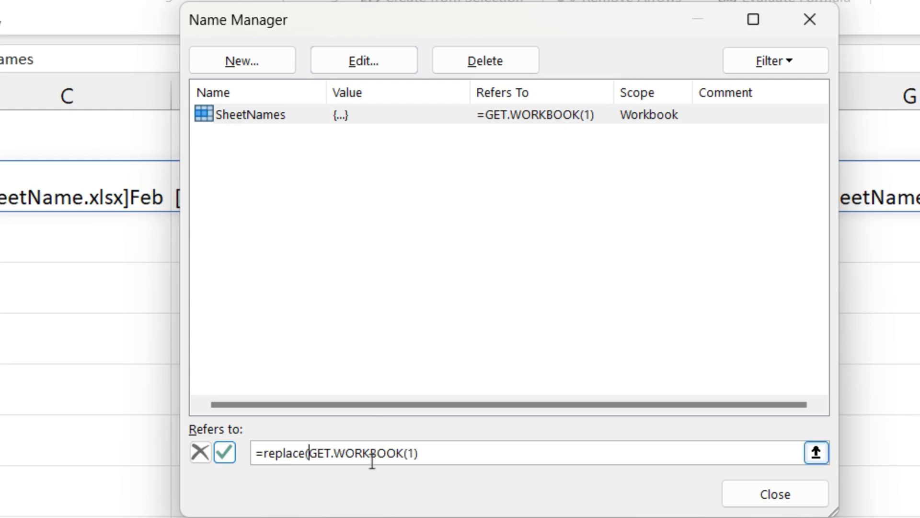
click(427, 456)
text(,1,)
Complete the SheetNames reference with find("]",get.workbook(1)) as character count and "" as new text, and save the changed reference
text(find)
text(("]")
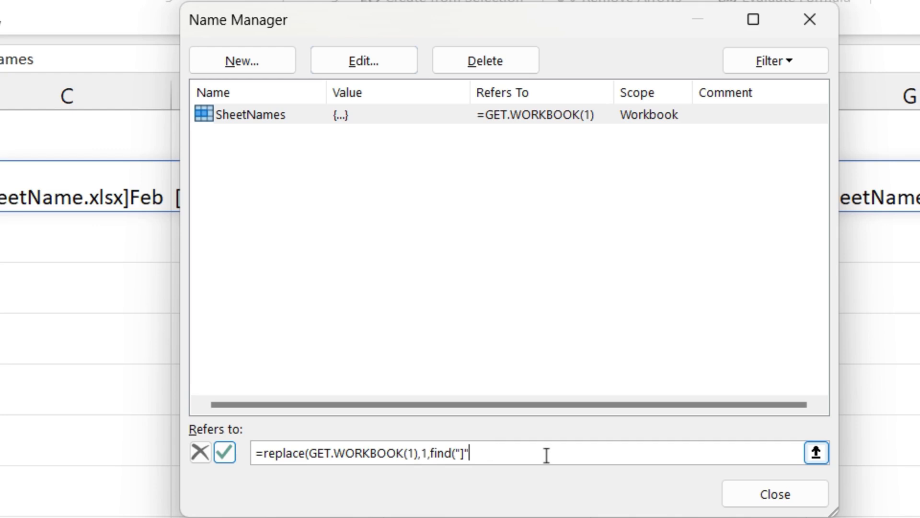
text(,)
text(get.workboo)
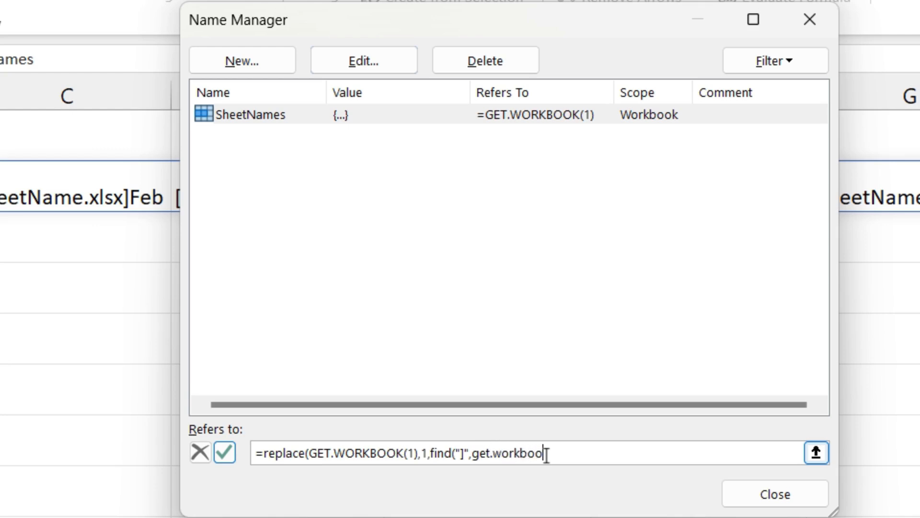
text(k(1))
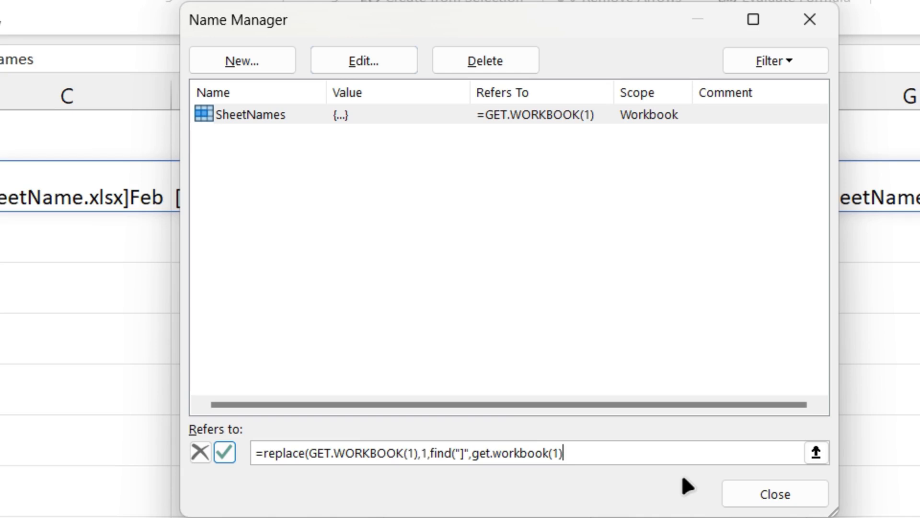
text(),""))
click(773, 489)
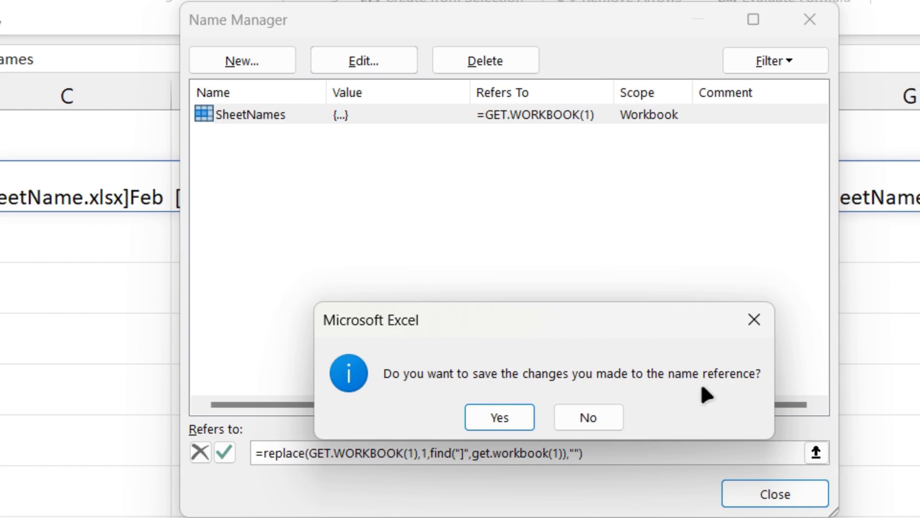
click(523, 416)
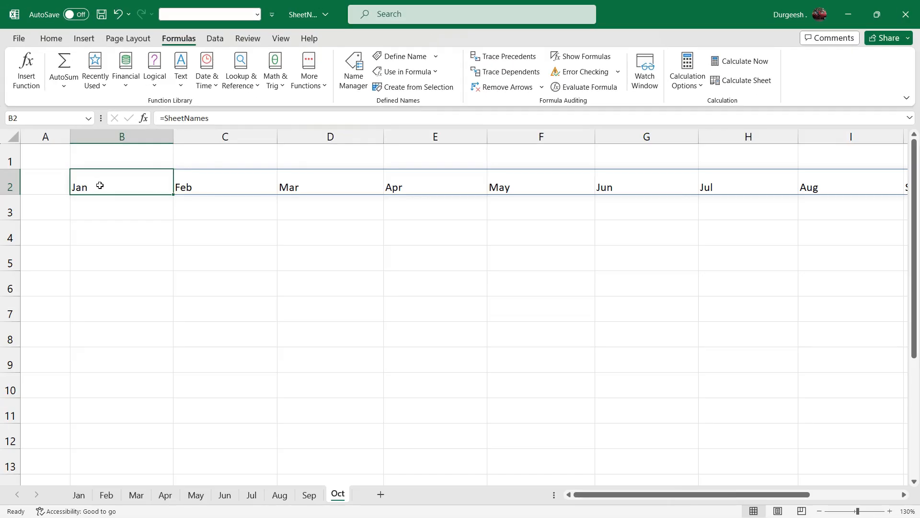
Review the sheet names spilled across row 2 and enter =SheetNames again in cell B4
drag(100, 185, 744, 188)
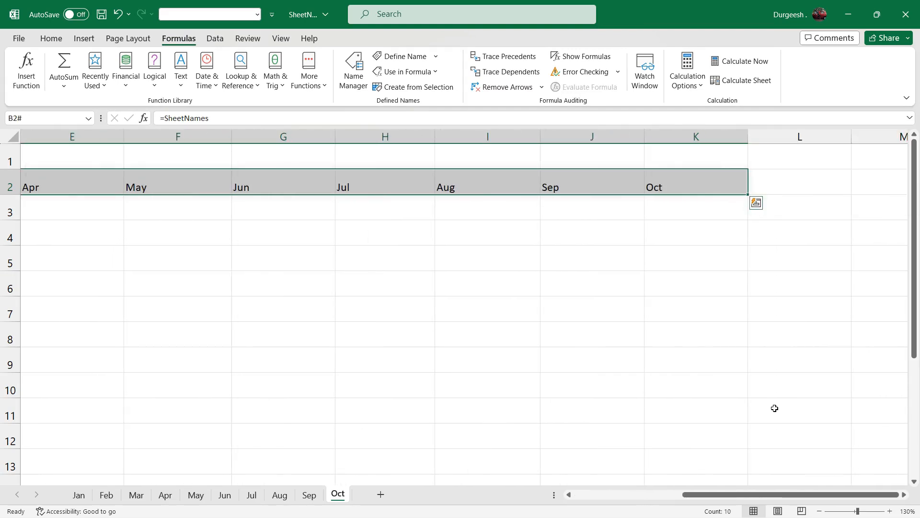
drag(759, 496, 683, 502)
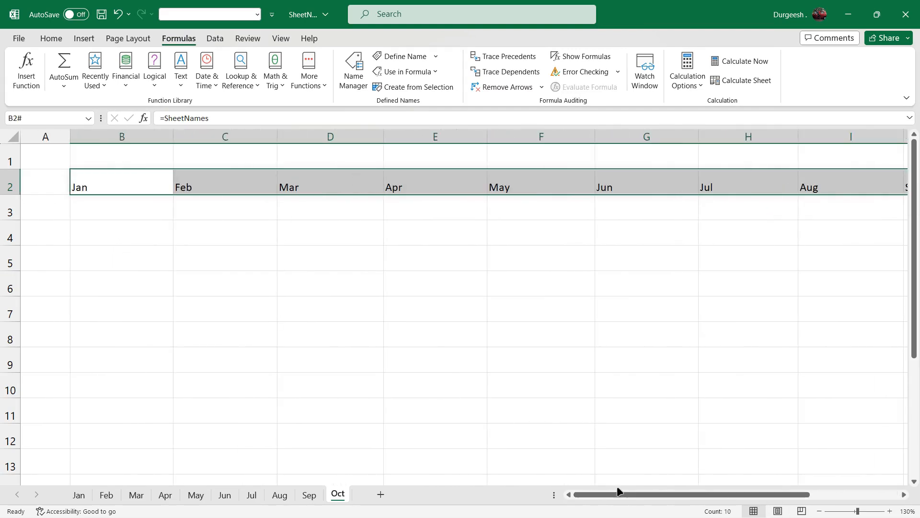
click(106, 232)
text(=)
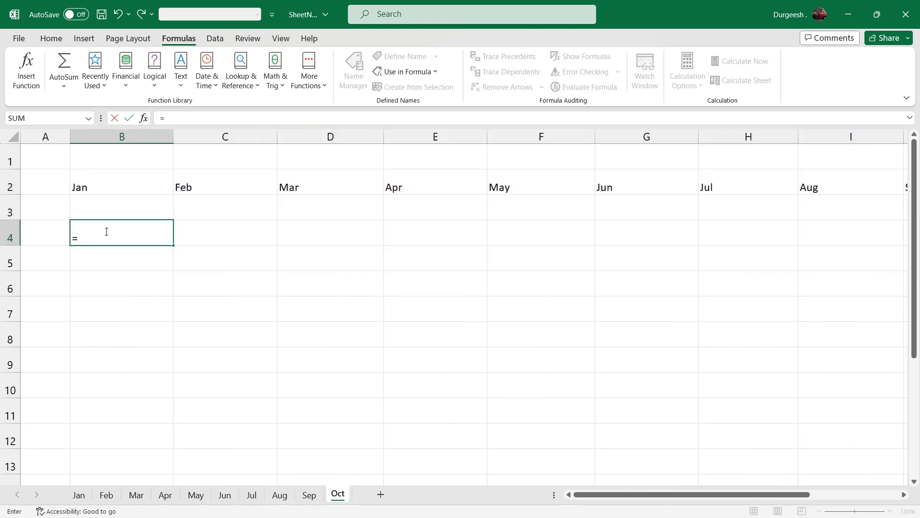
text(sh)
key(Down)
key(Tab)
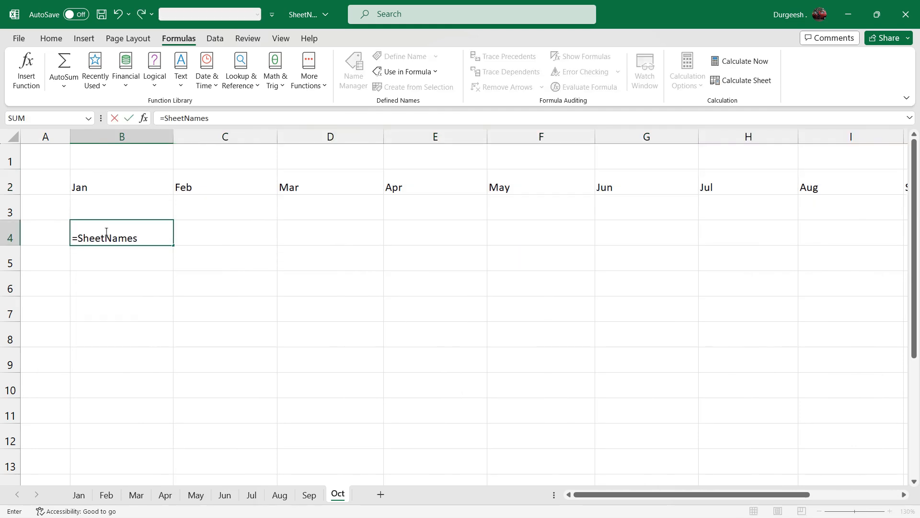
key(Return)
Clear the second list of sheet names from row 4
drag(131, 236, 703, 237)
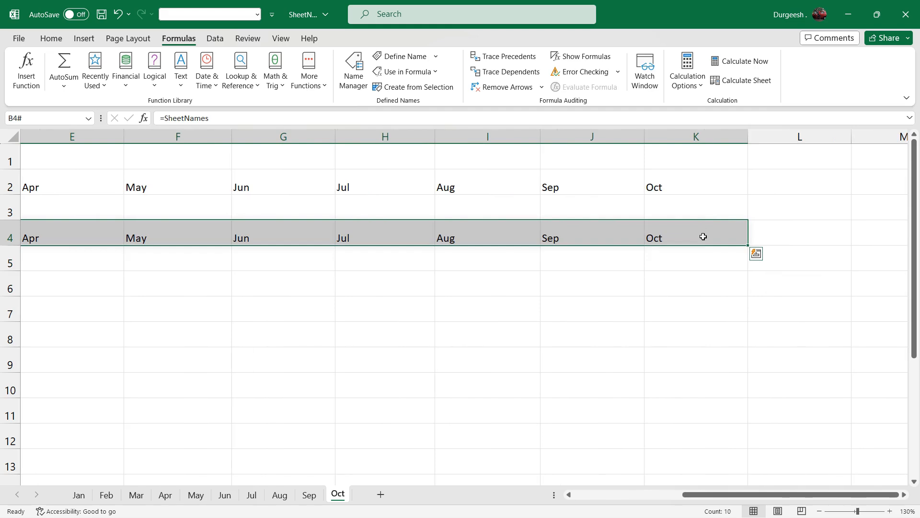
scroll(703, 237, left, 5)
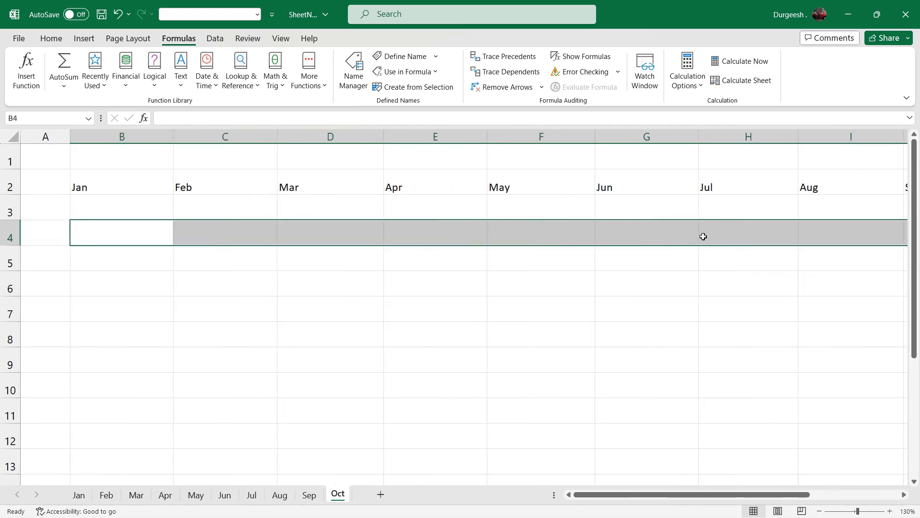
click(338, 305)
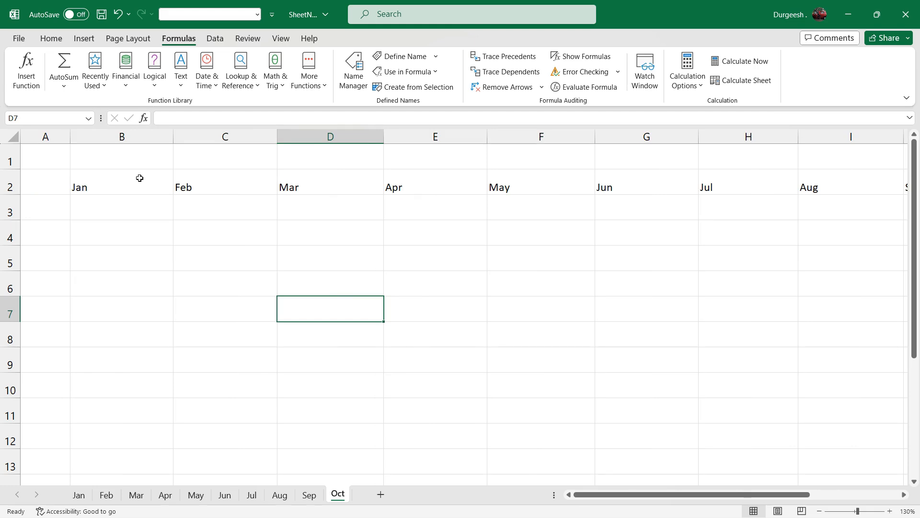
Add a new worksheet after Oct and check the sheet-name list on the Oct sheet
click(380, 494)
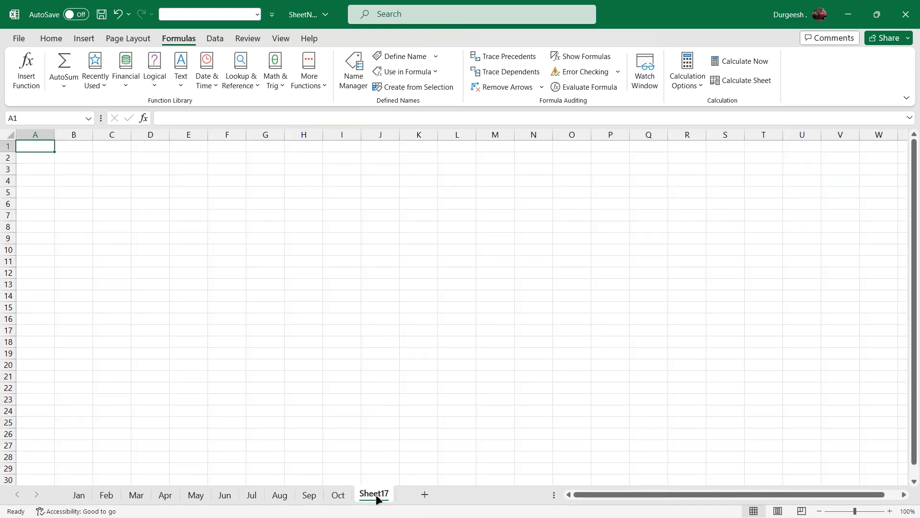
click(79, 496)
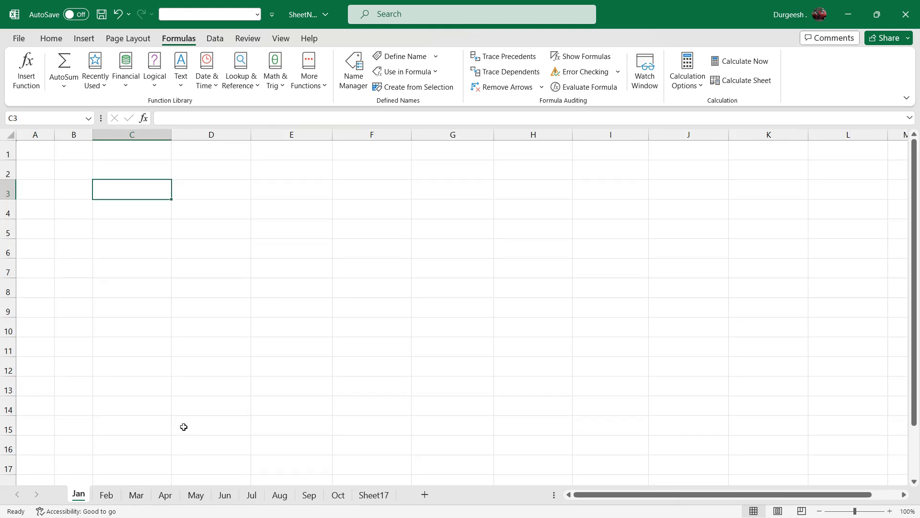
click(338, 494)
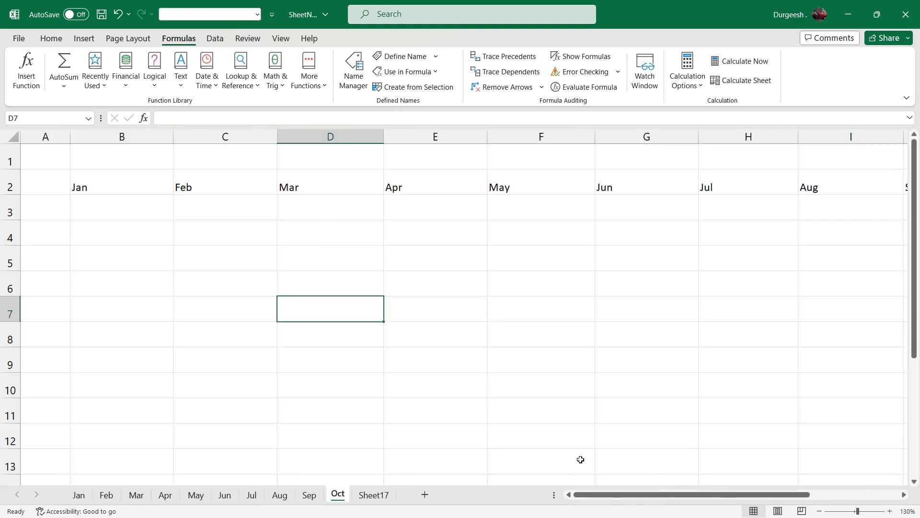
mouse_move(630, 499)
mouse_down()
mouse_move(759, 501)
mouse_move(637, 508)
mouse_up()
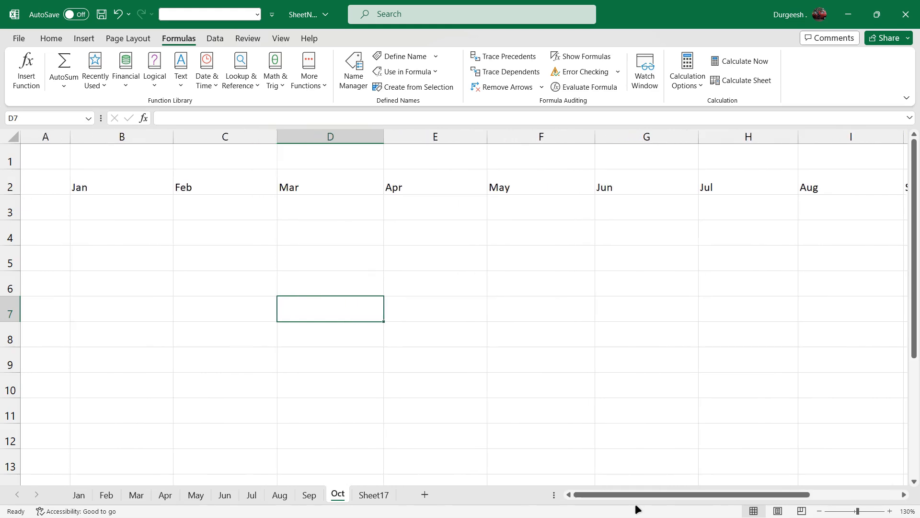
click(368, 493)
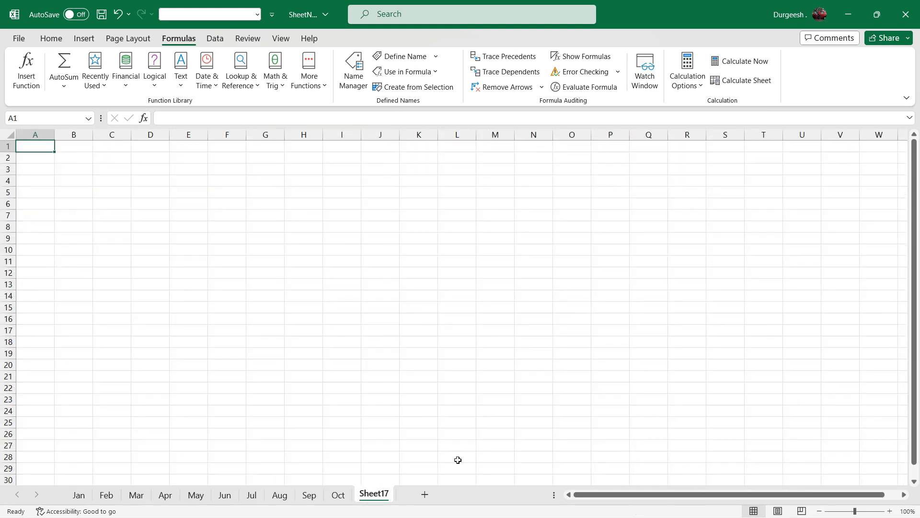
click(339, 495)
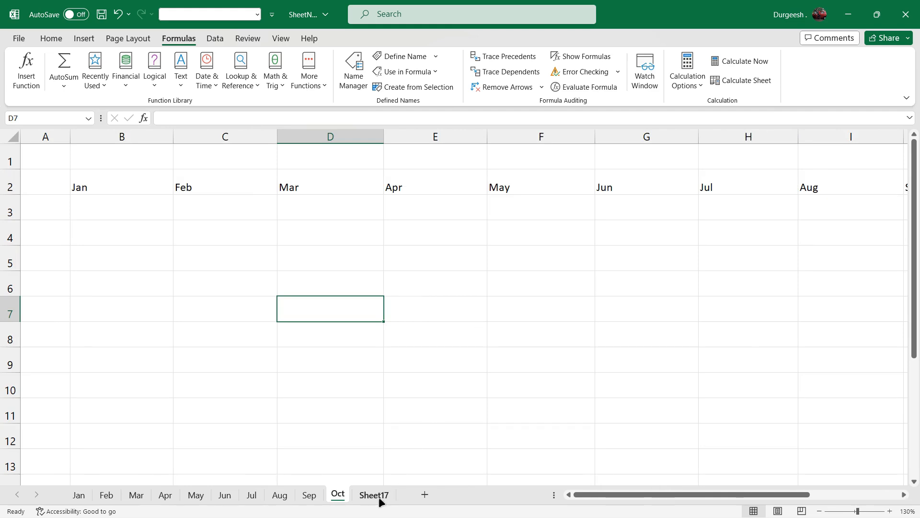
Enter the formula =NOW() in cell C4 of the Oct sheet
click(242, 187)
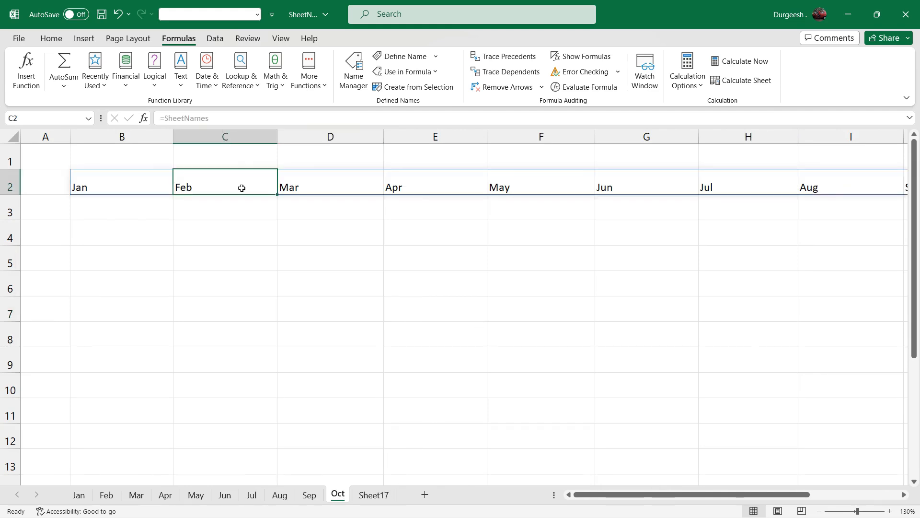
click(224, 235)
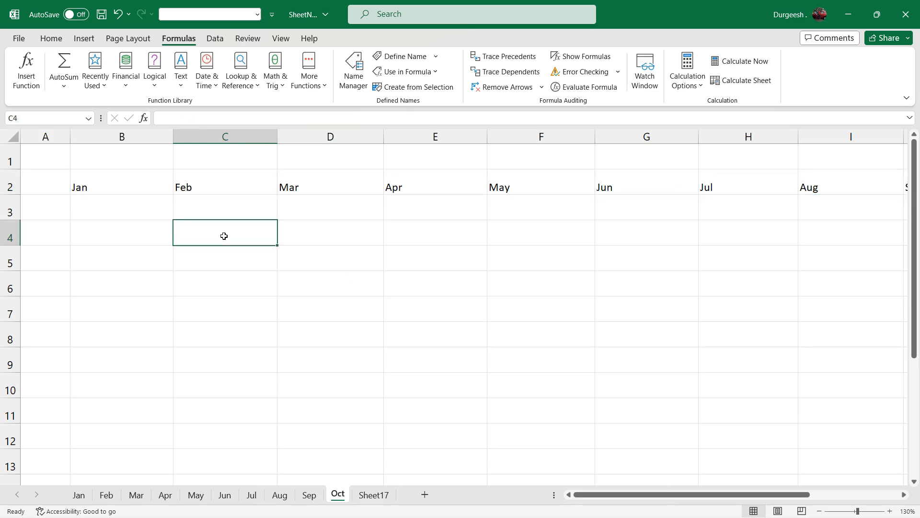
text(now())
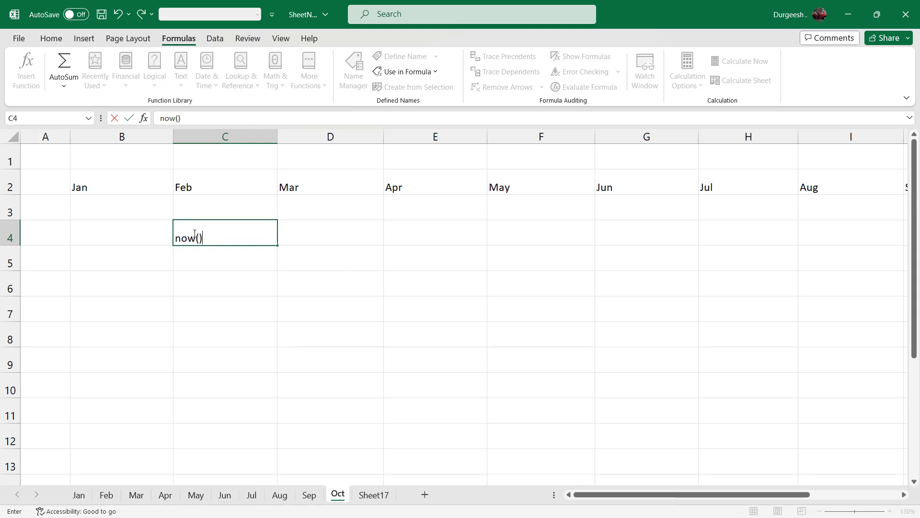
click(159, 118)
text(=)
key(Return)
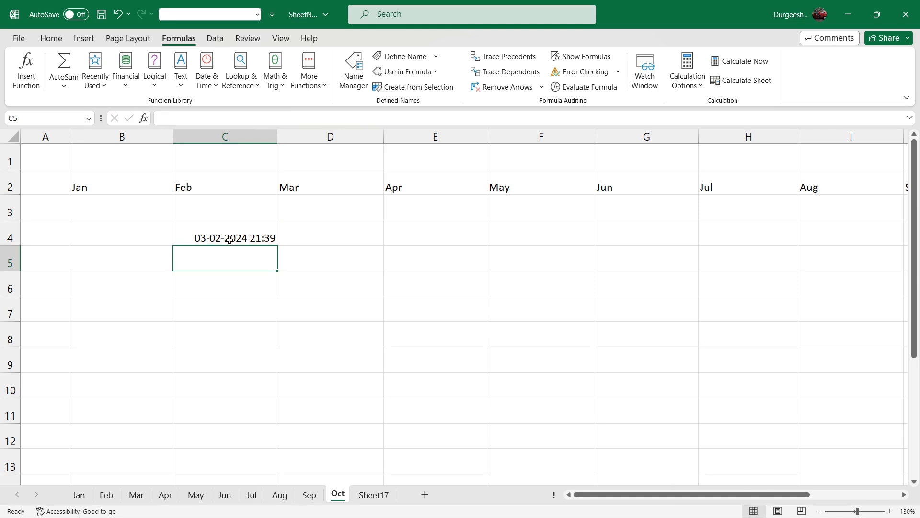
Test the T function on the date in C4 by entering =T(C4) in cell D4
click(310, 238)
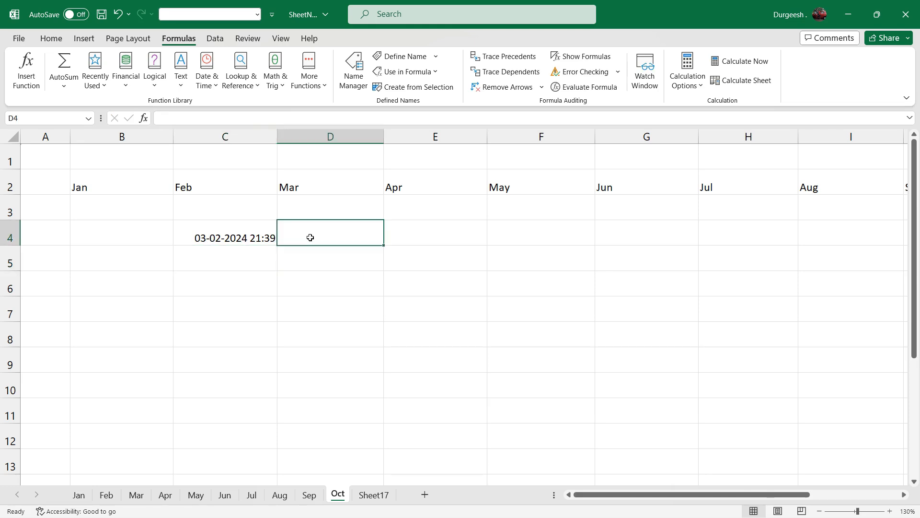
text(=)
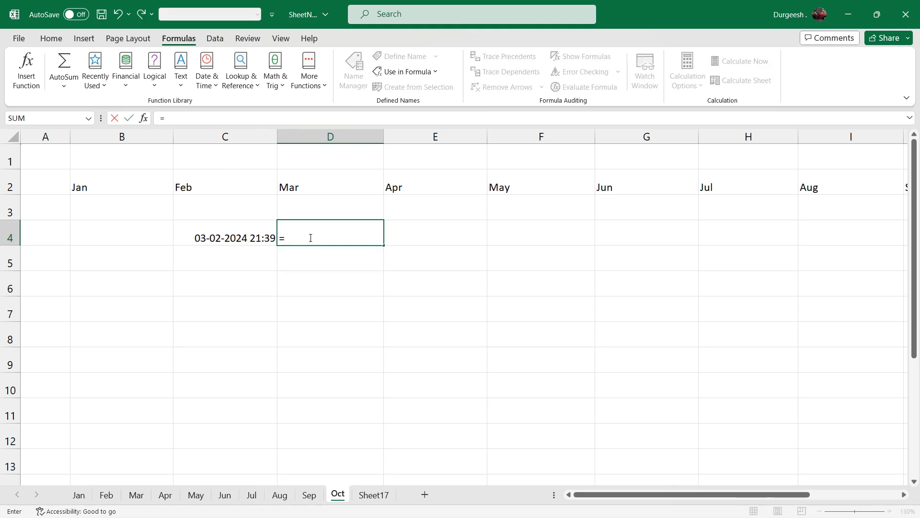
text(t)
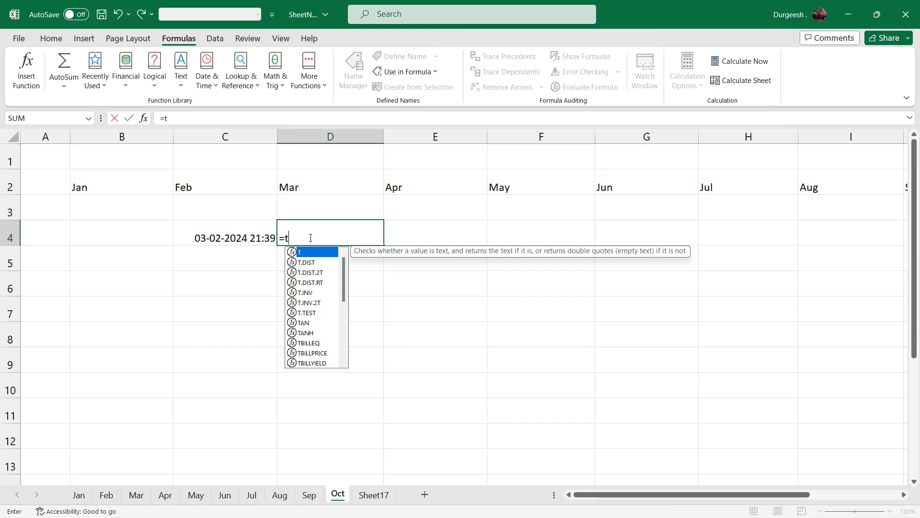
text(()
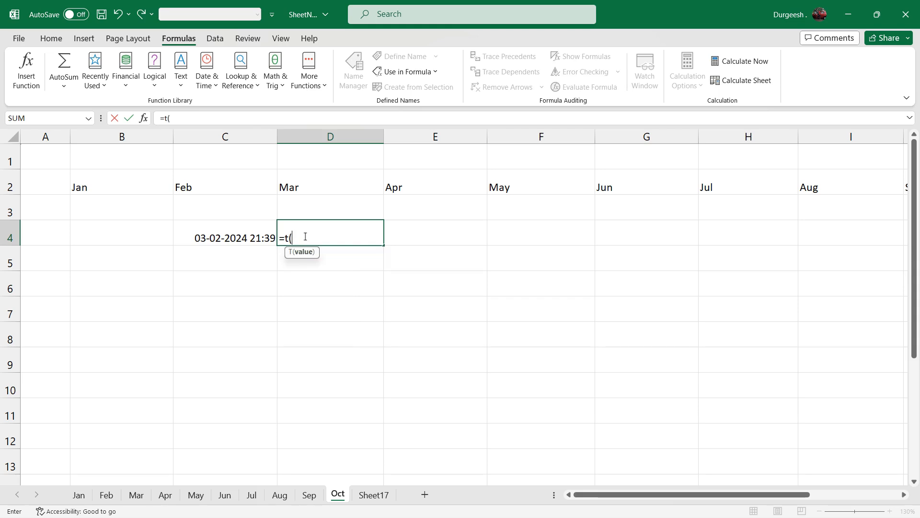
click(230, 237)
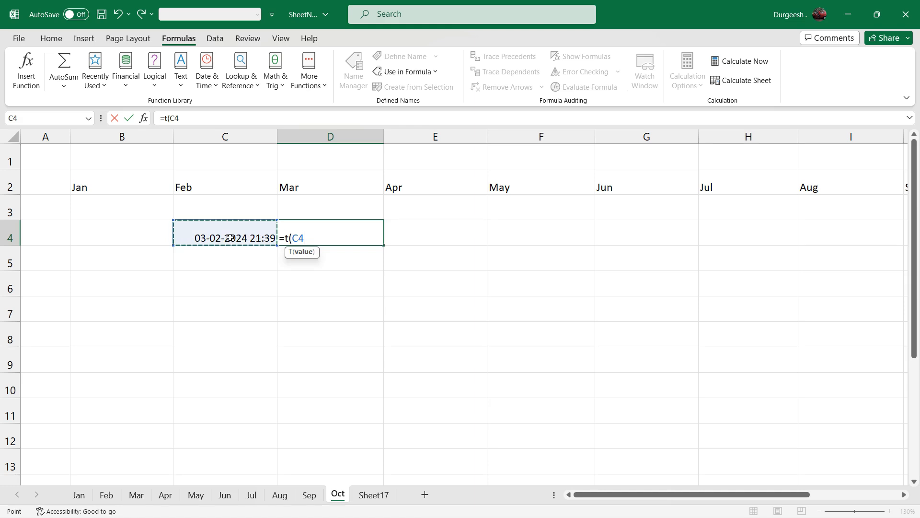
text())
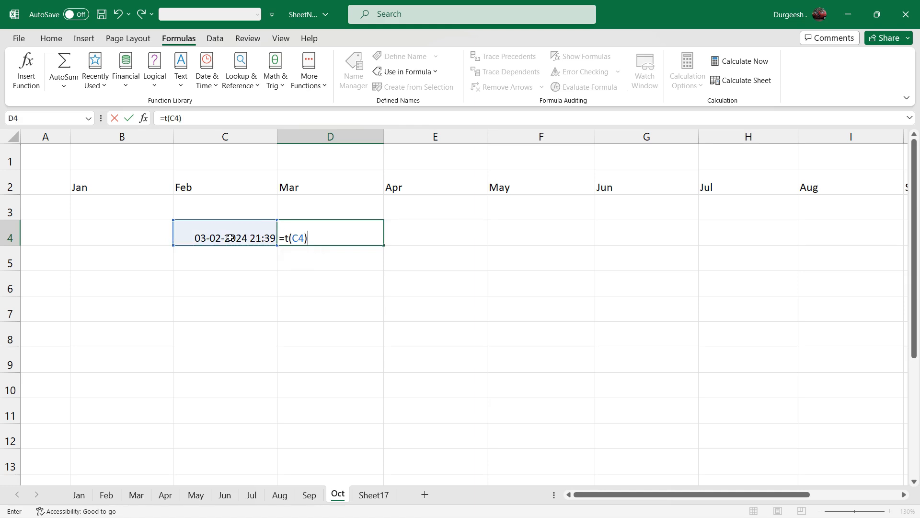
key(Return)
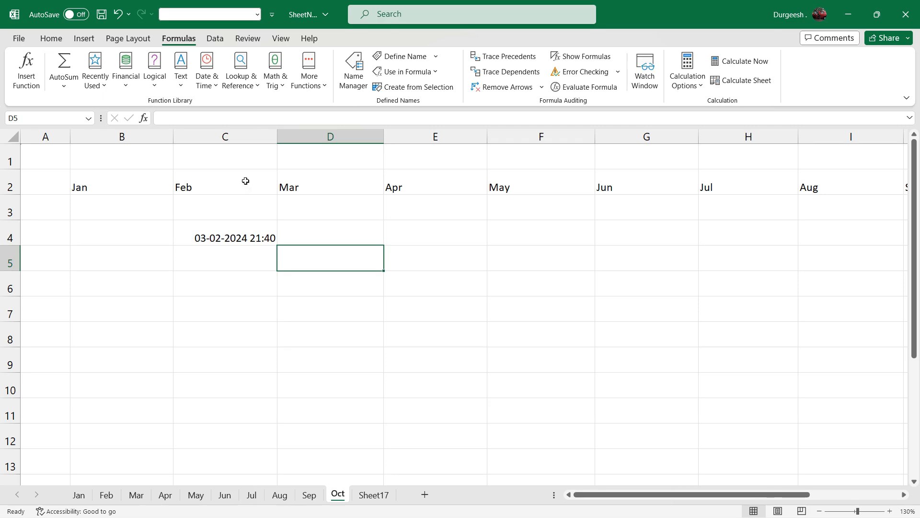
click(256, 236)
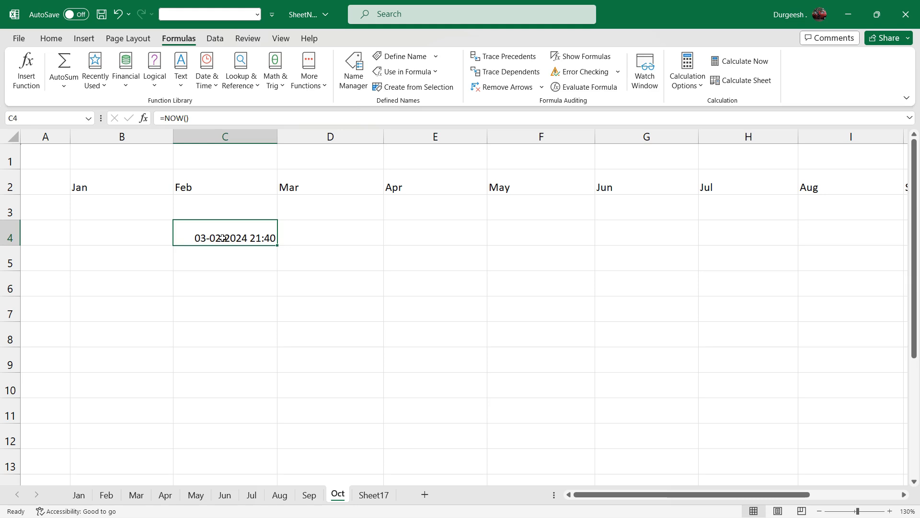
Enter the text DDD in cell C5 and test it with =T(C5) in cell D5
click(218, 265)
text(DDD)
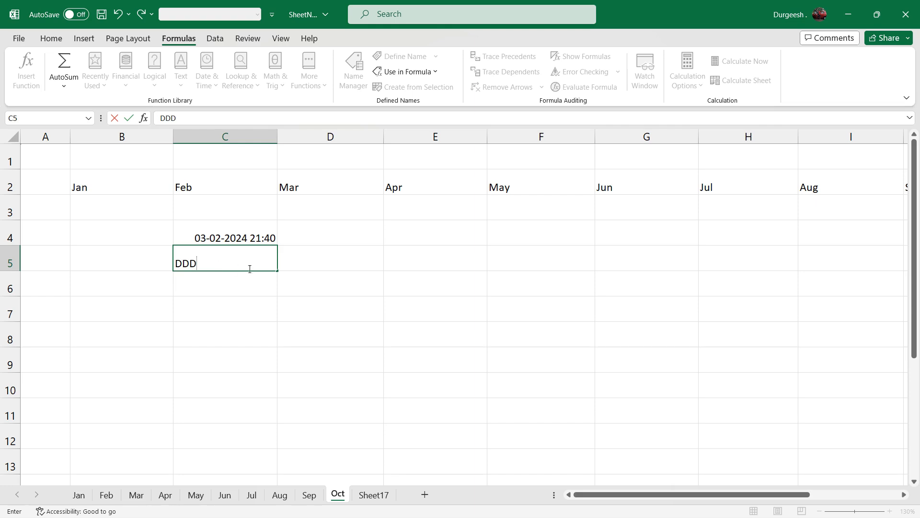
click(298, 255)
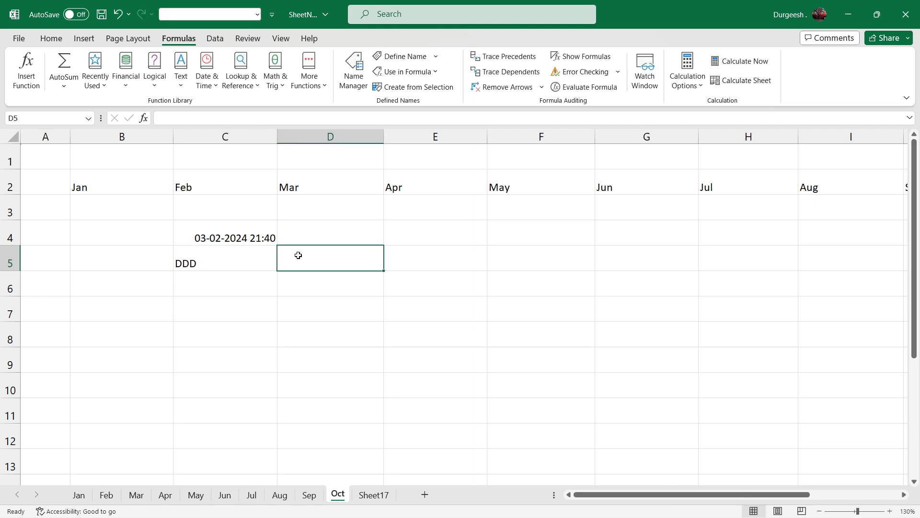
text(=)
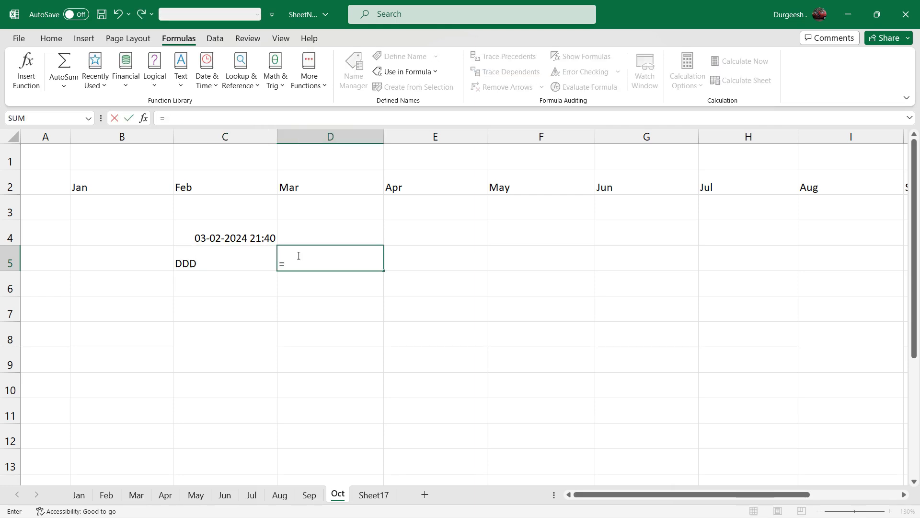
text(t()
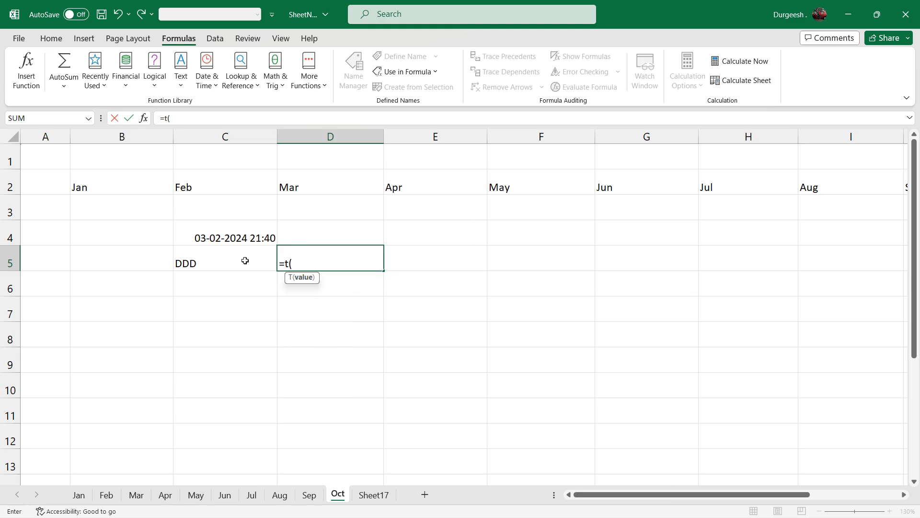
click(195, 265)
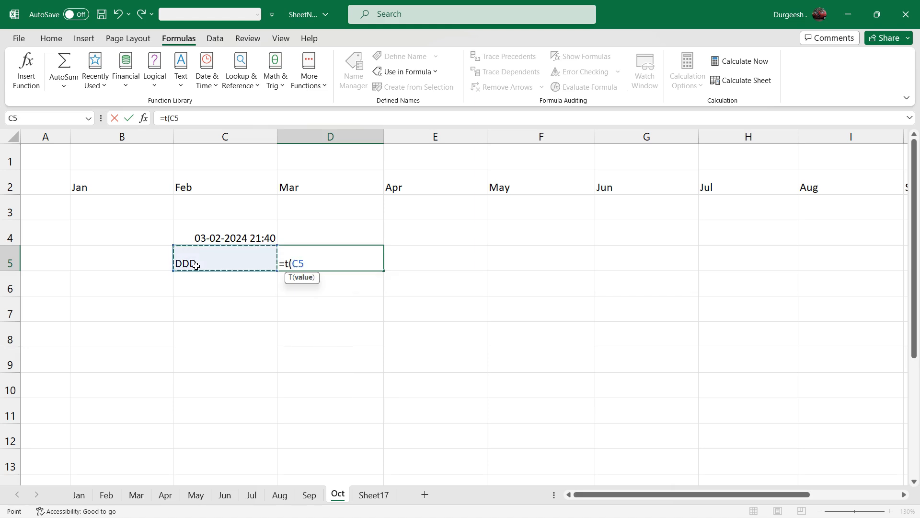
text())
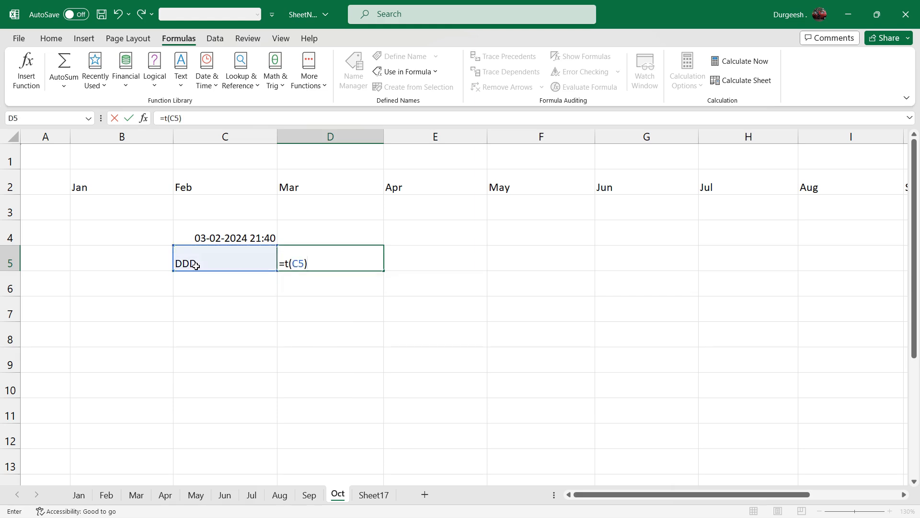
key(Return)
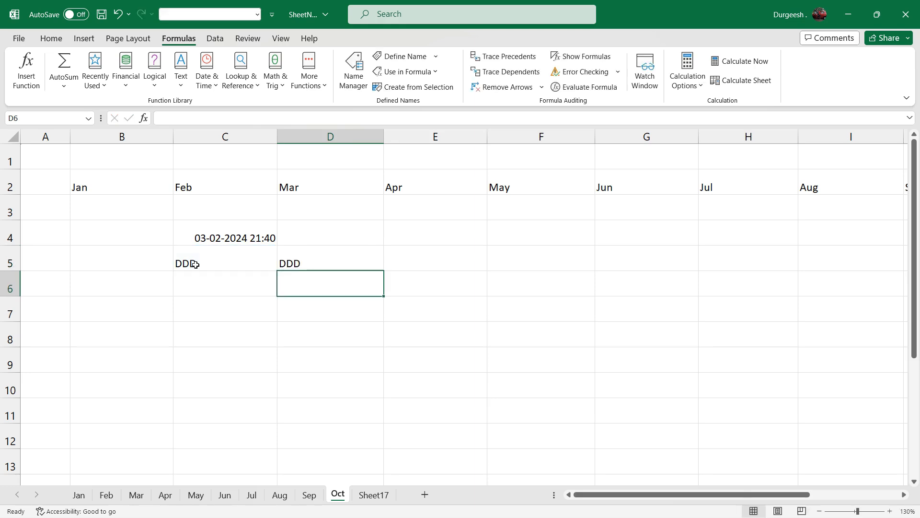
Clear the NOW and T test entries from the range C4:D5
click(307, 261)
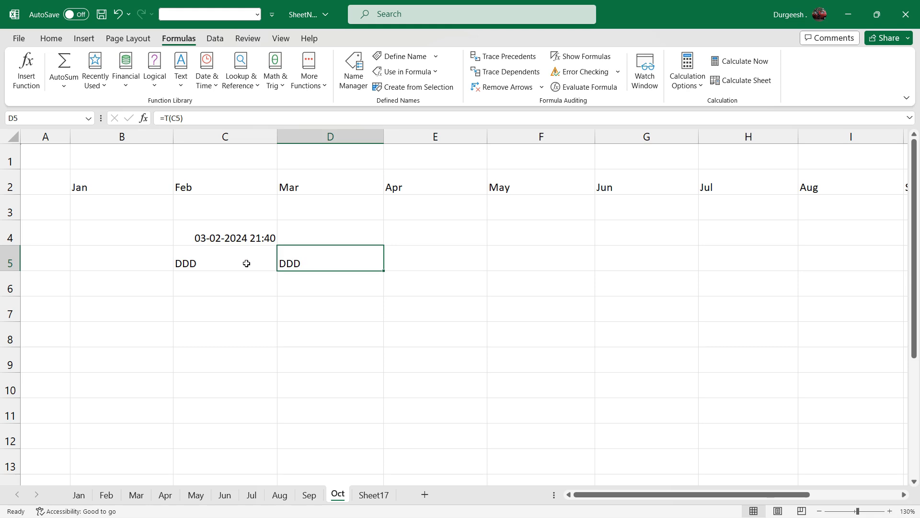
drag(220, 236, 334, 263)
key(Delete)
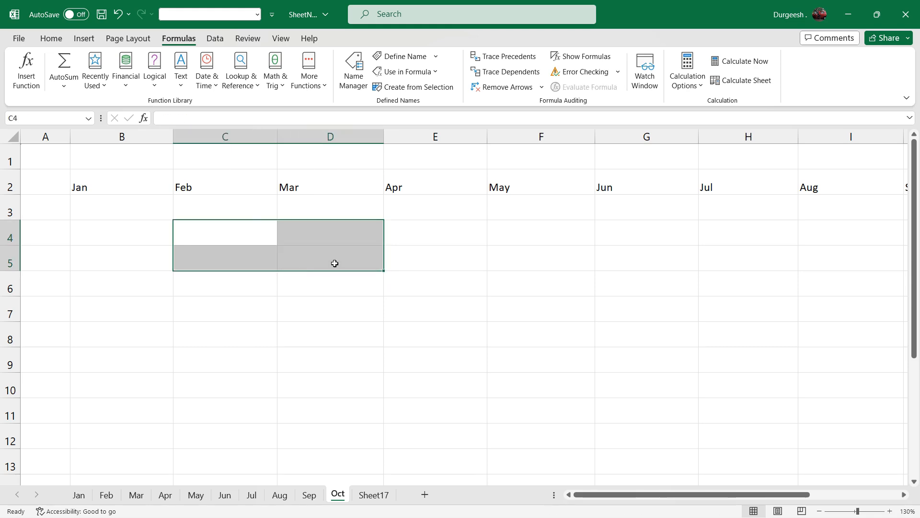
Open the SheetNames defined name for editing
click(124, 182)
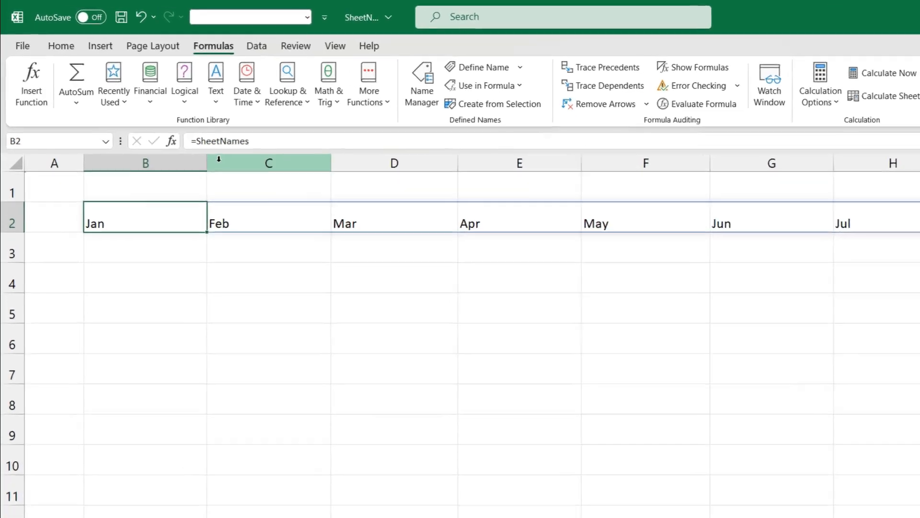
click(421, 96)
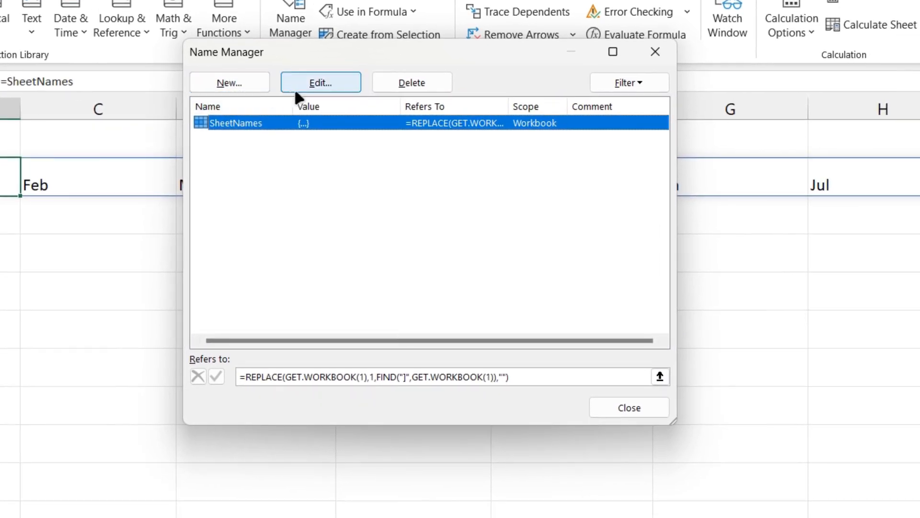
click(539, 181)
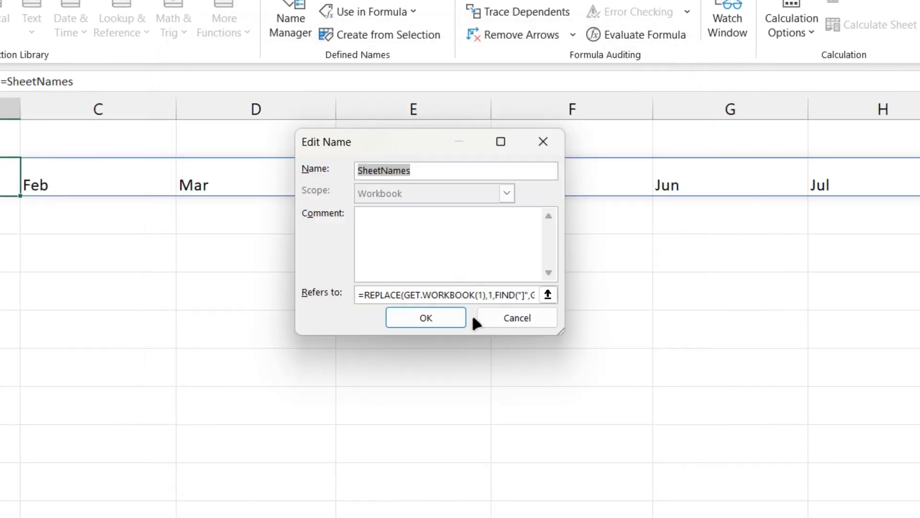
drag(454, 294, 571, 295)
click(533, 289)
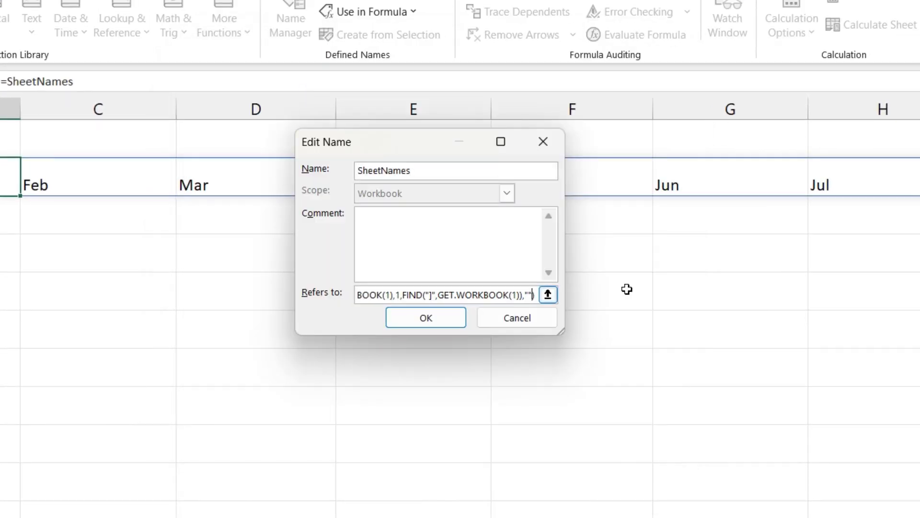
text(+)
key(Right)
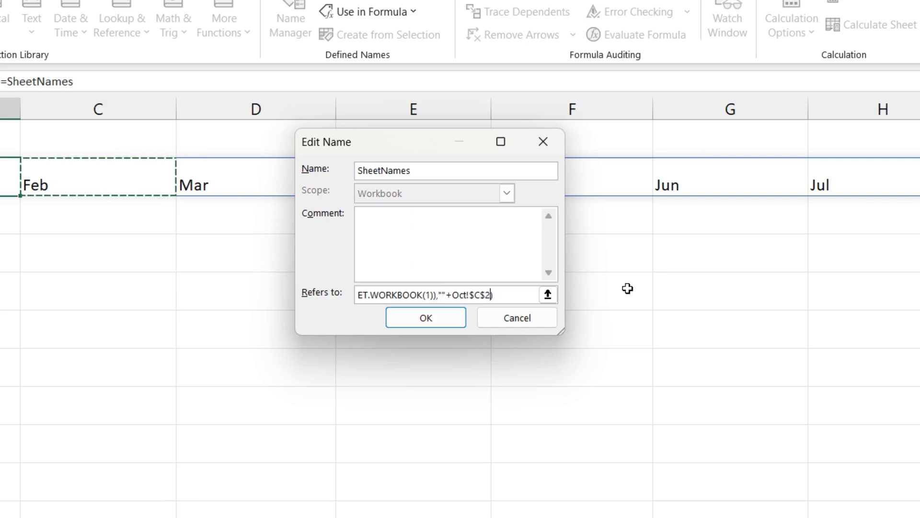
click(522, 316)
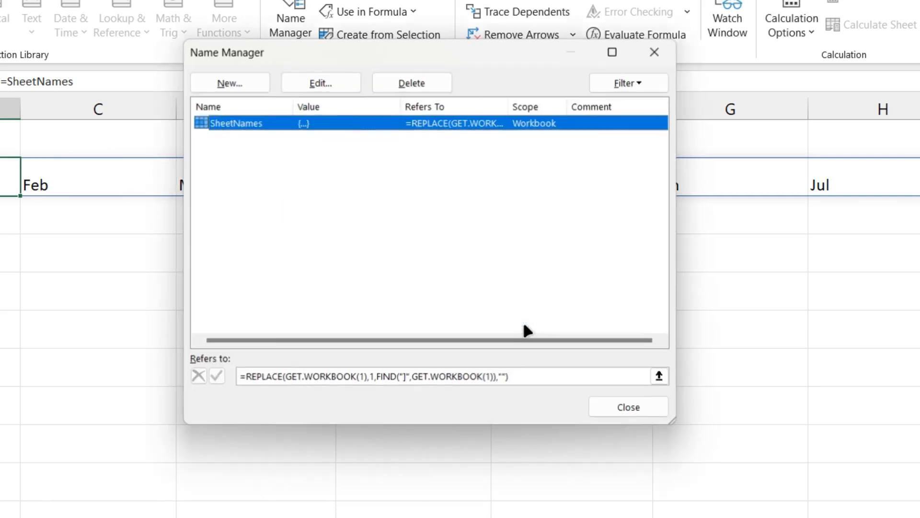
Append &T(NOW()) to the end of the SheetNames reference formula, save the name and return to the sheet
click(315, 82)
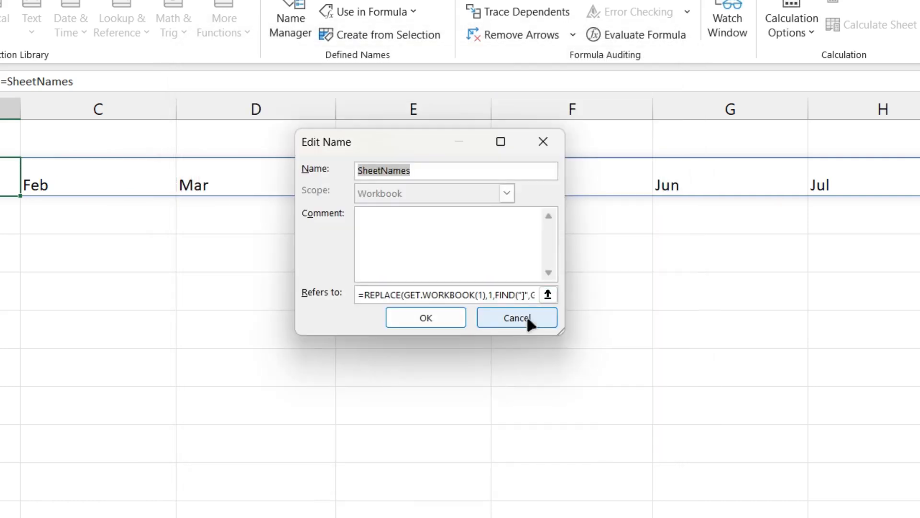
click(470, 295)
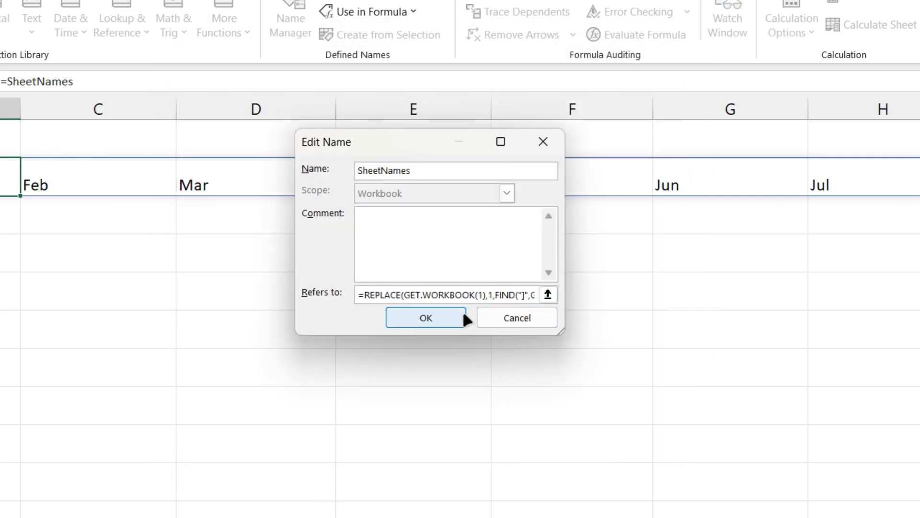
drag(441, 293, 616, 292)
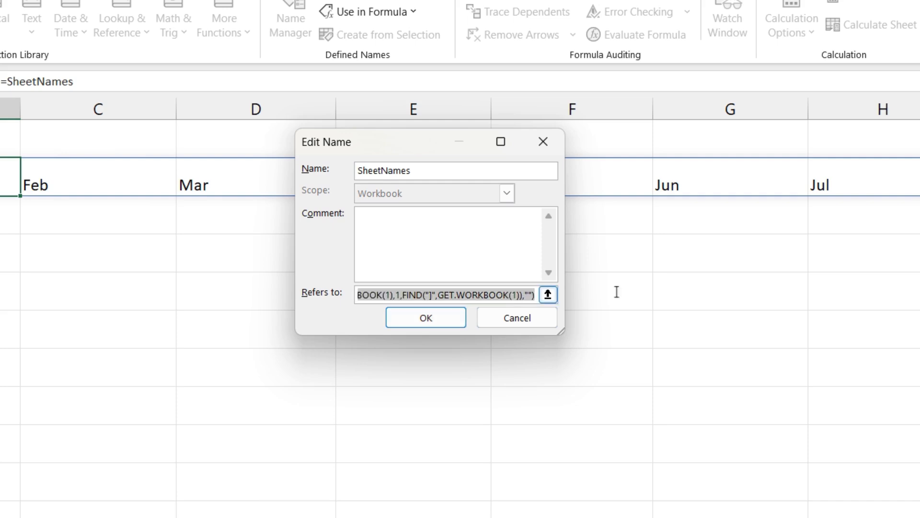
click(534, 293)
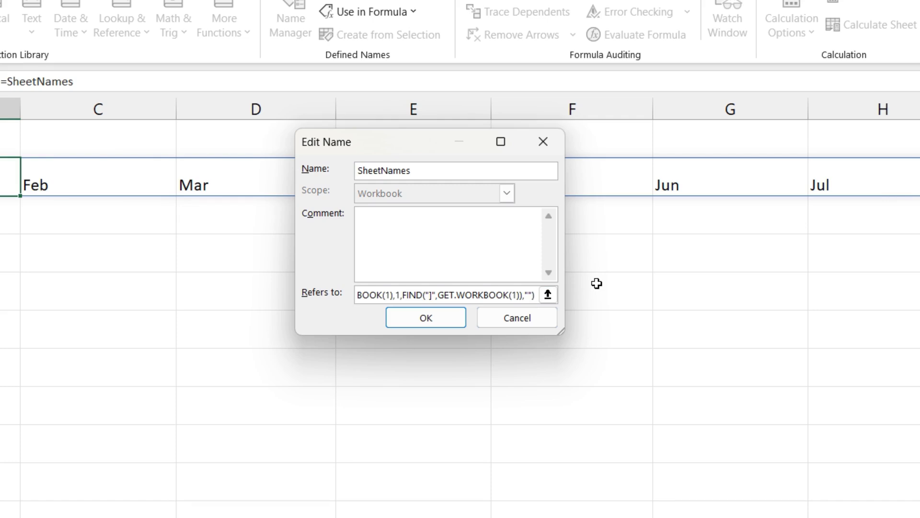
text(&)
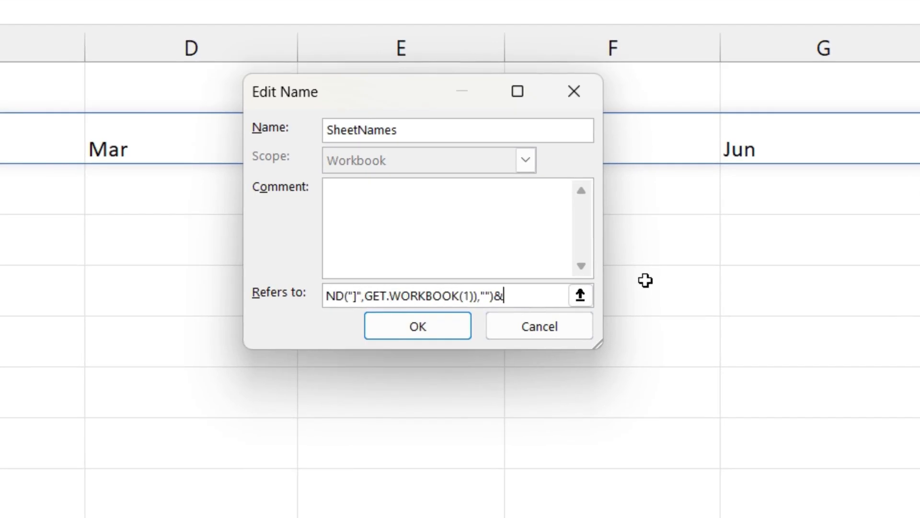
text(t(now()))
click(394, 323)
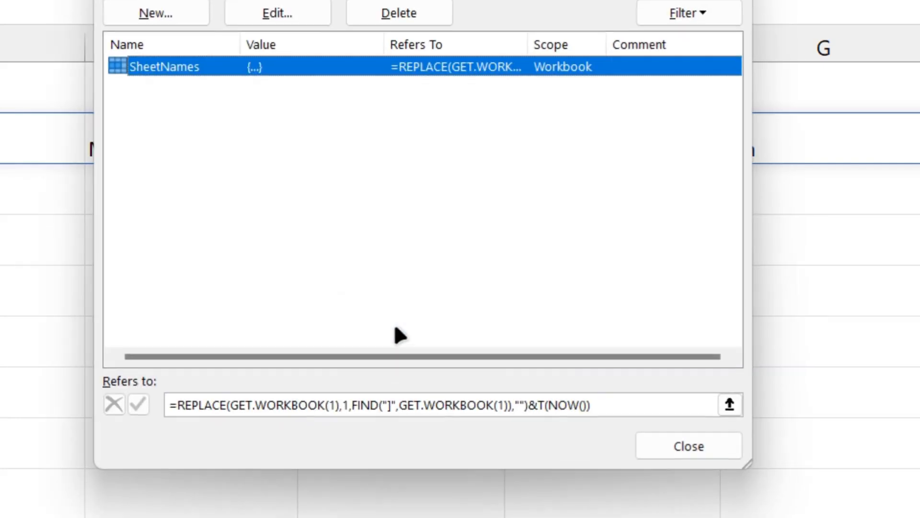
click(690, 448)
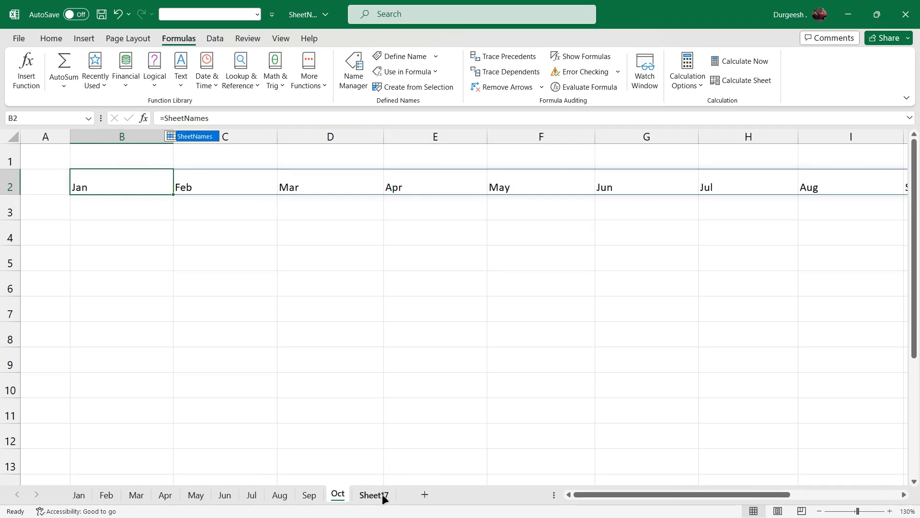
Add a new worksheet and move it between the Jan and Feb sheets
click(424, 495)
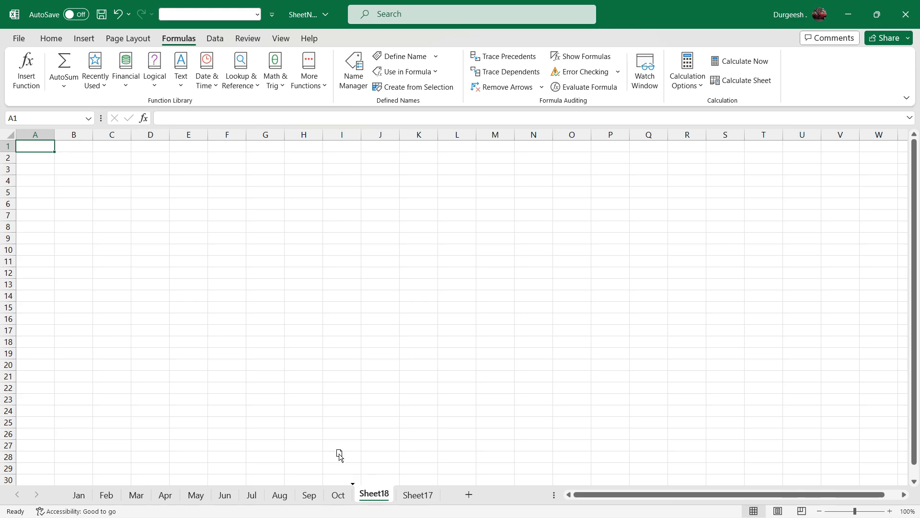
drag(111, 476, 110, 475)
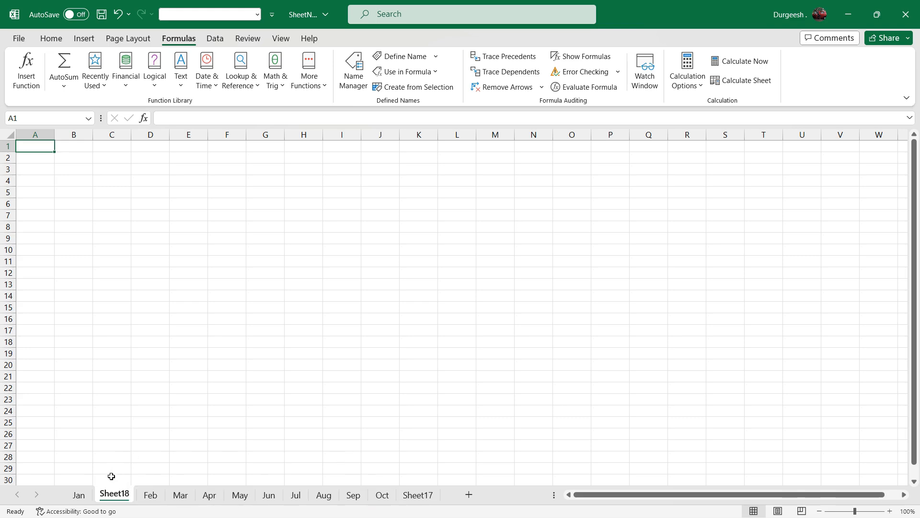
click(288, 465)
click(388, 436)
Return to the Oct sheet and check the sheet name list in row 2 for the added sheets
click(382, 495)
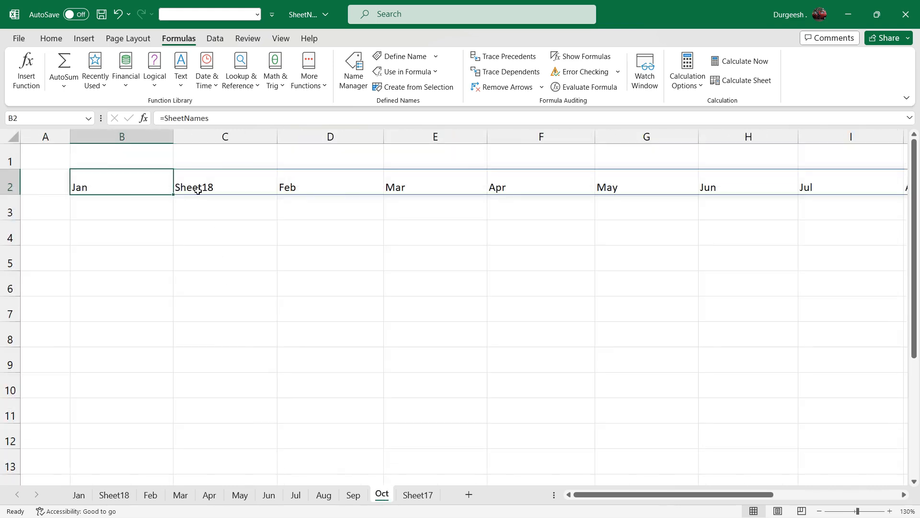
click(234, 178)
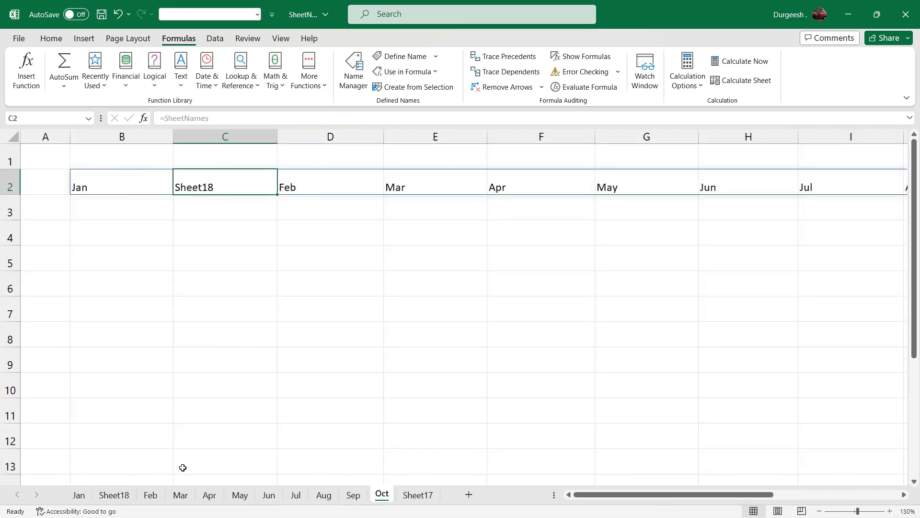
drag(670, 495, 787, 494)
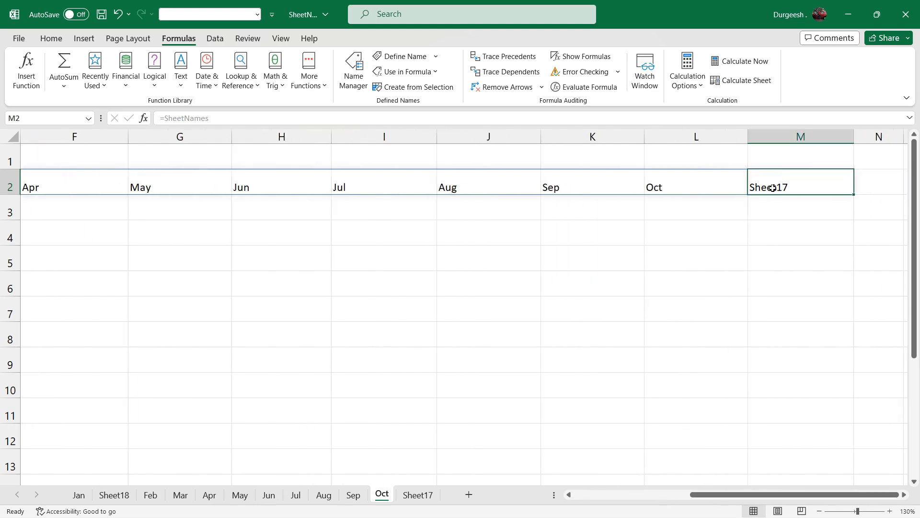
Delete the Sheet17 worksheet from the workbook
click(419, 496)
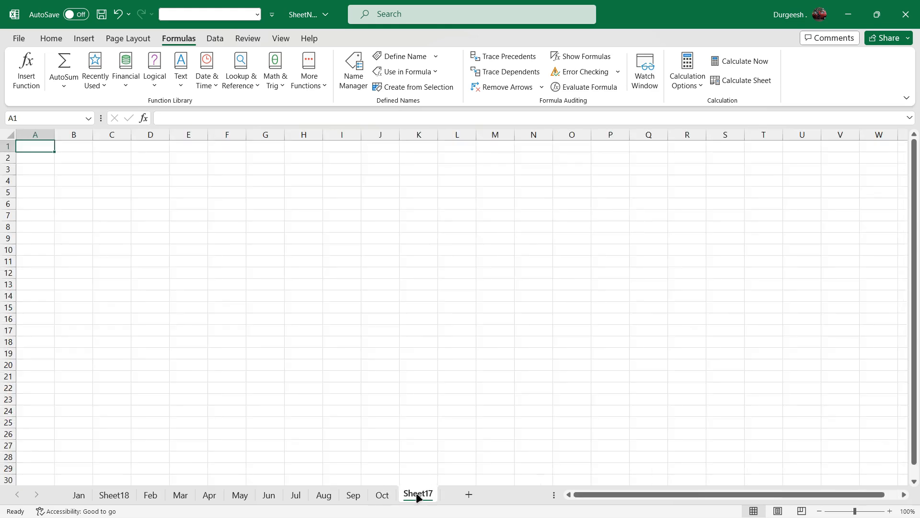
right_click(418, 498)
click(451, 344)
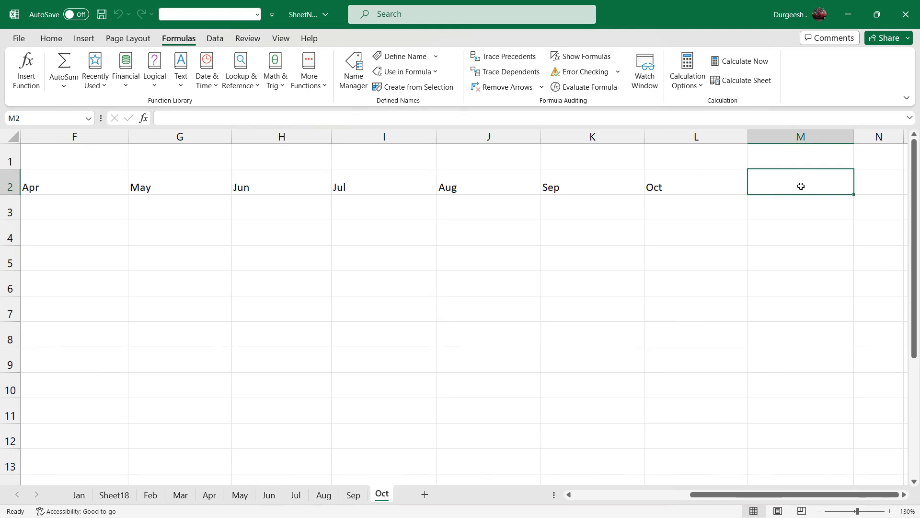
Locate the Sheet18 entry in the Oct list and delete the Sheet18 worksheet
drag(759, 493, 611, 515)
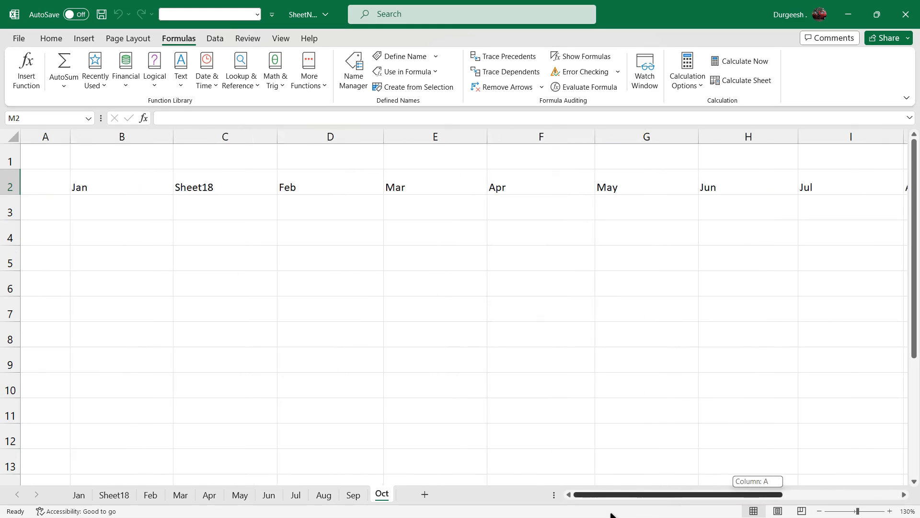
click(207, 188)
click(114, 494)
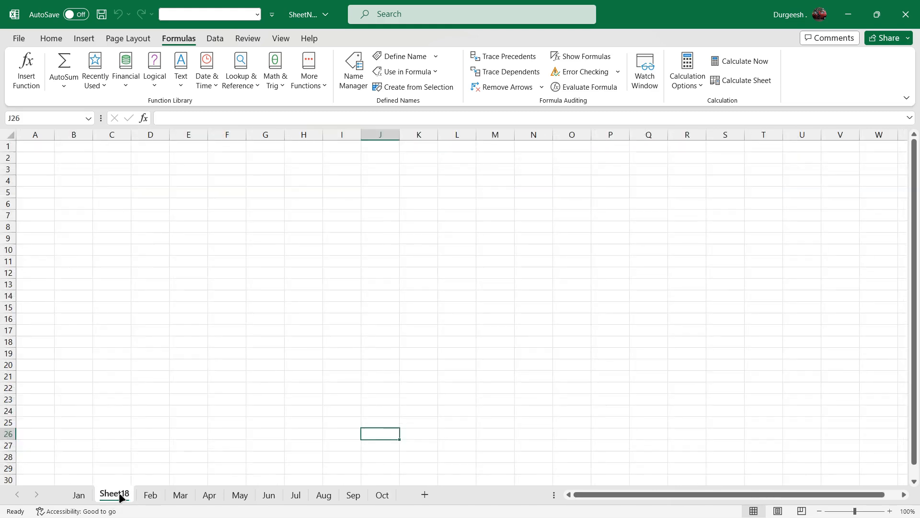
right_click(118, 496)
click(158, 347)
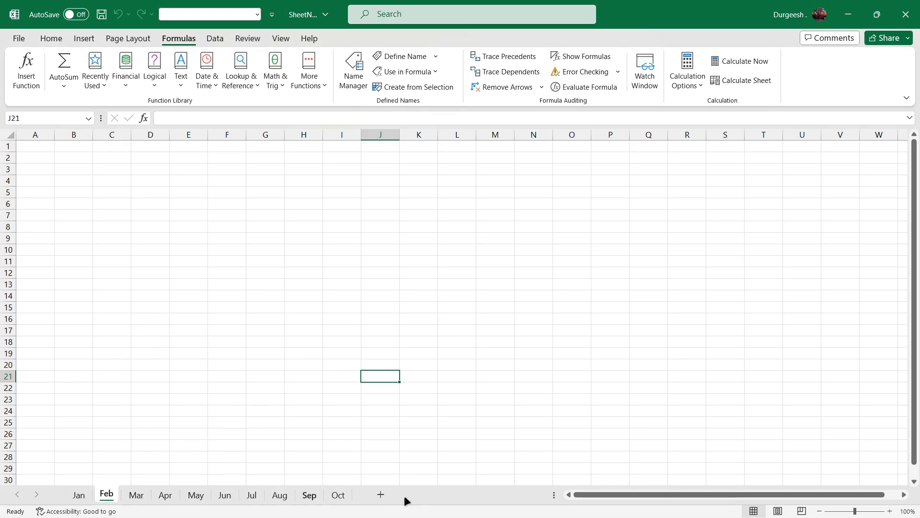
Go back to the Oct sheet and review the row 2 sheet name list from start to end after the deletions
click(340, 496)
click(207, 244)
drag(149, 185, 705, 189)
click(707, 390)
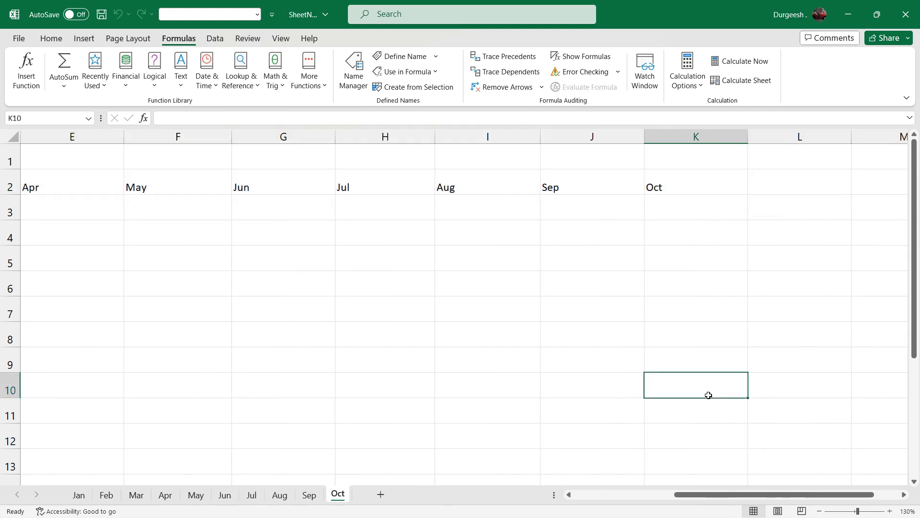
drag(715, 494, 609, 498)
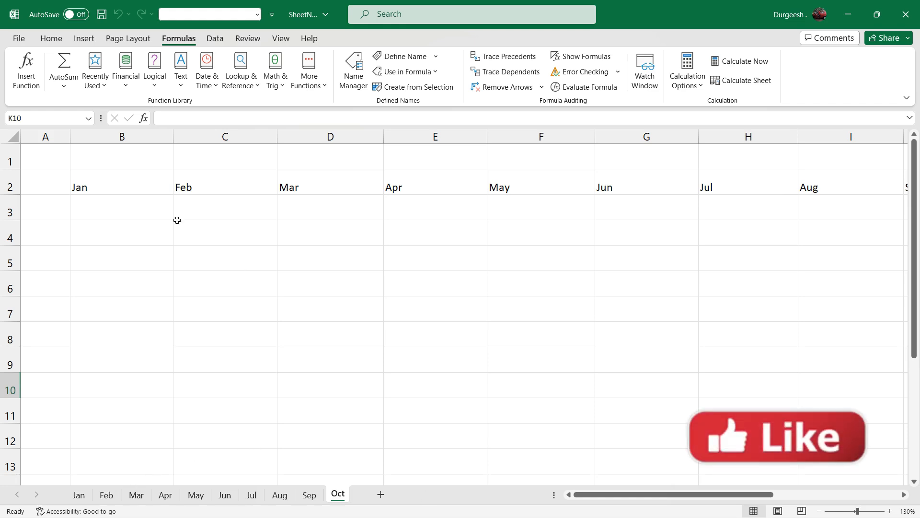
Change the formula in cell B2 to =TRANSPOSE(SheetNames) to list the sheet names vertically, and select the resulting list
click(118, 187)
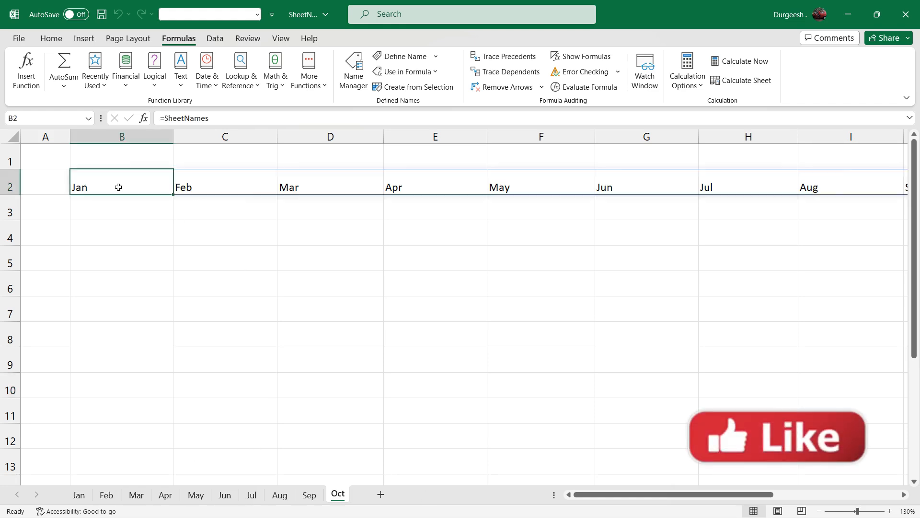
click(165, 118)
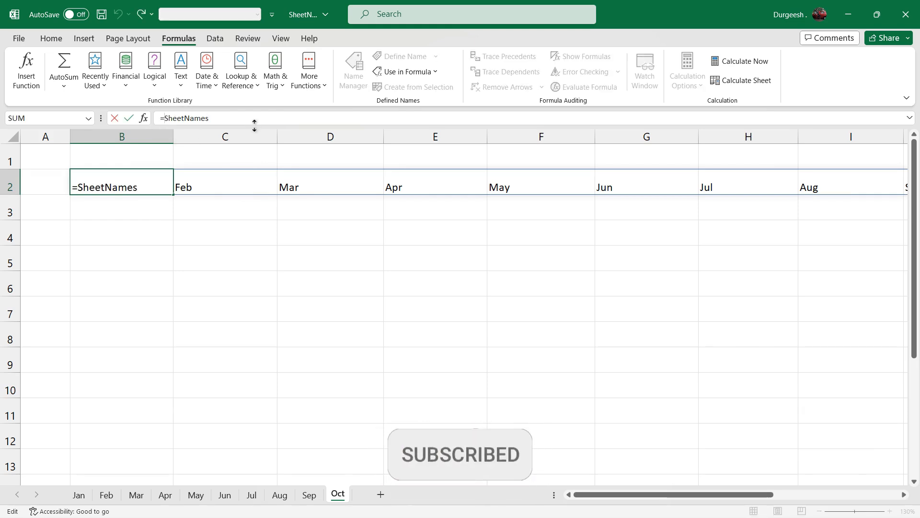
text(tran)
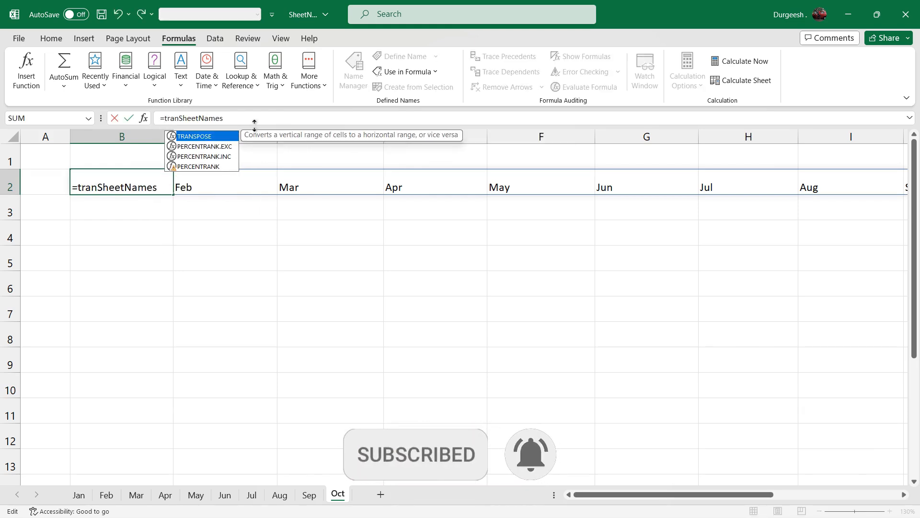
key(Tab)
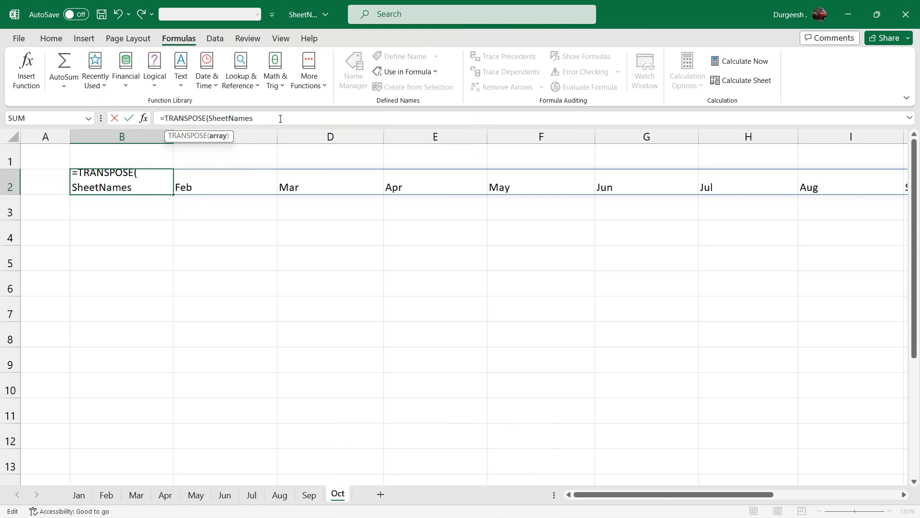
text())
key(Return)
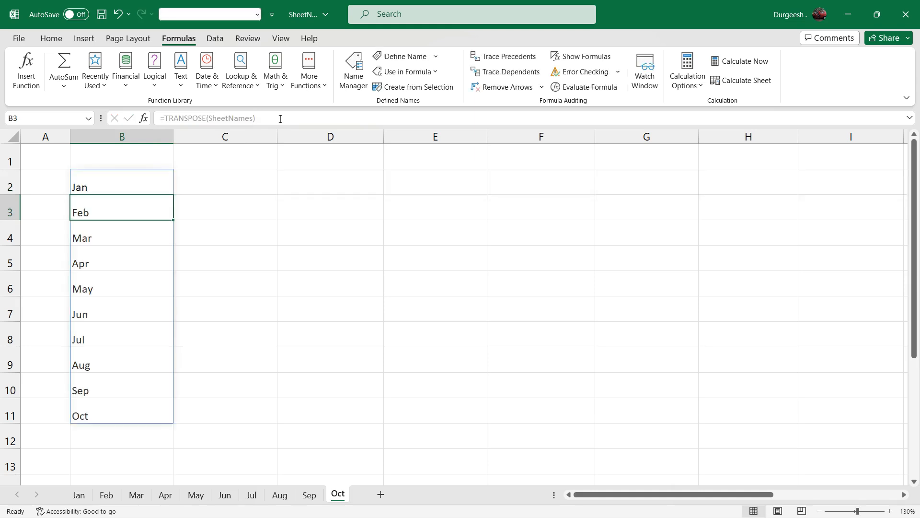
drag(99, 184, 79, 416)
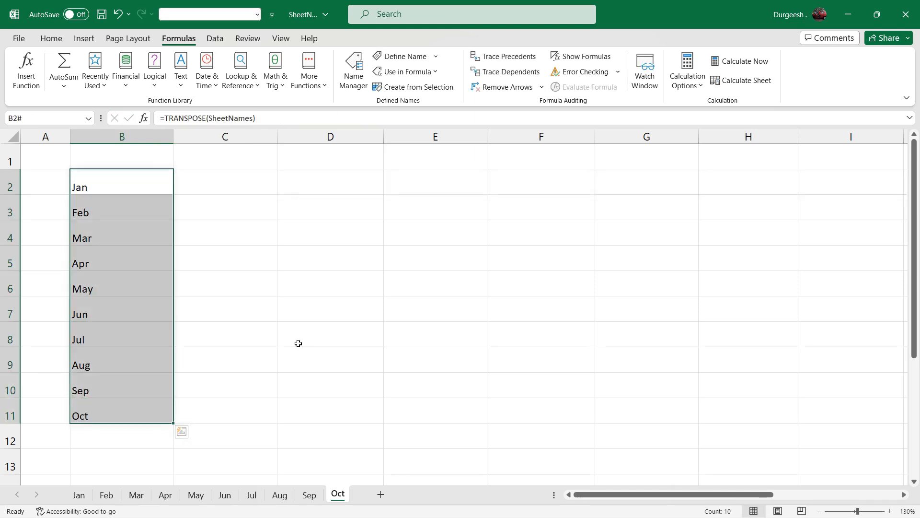